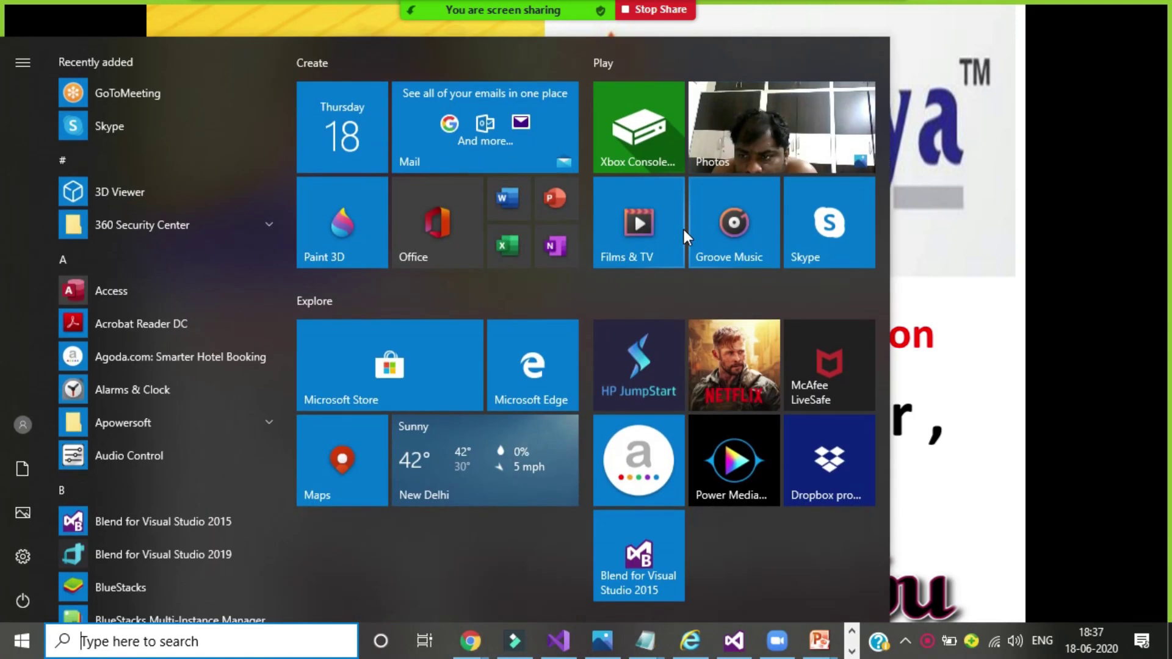
Step: Clear the 'fre' Start search and exit the PowerPoint slideshow
text(fre)
key(BackSpace)
key(BackSpace)
key(BackSpace)
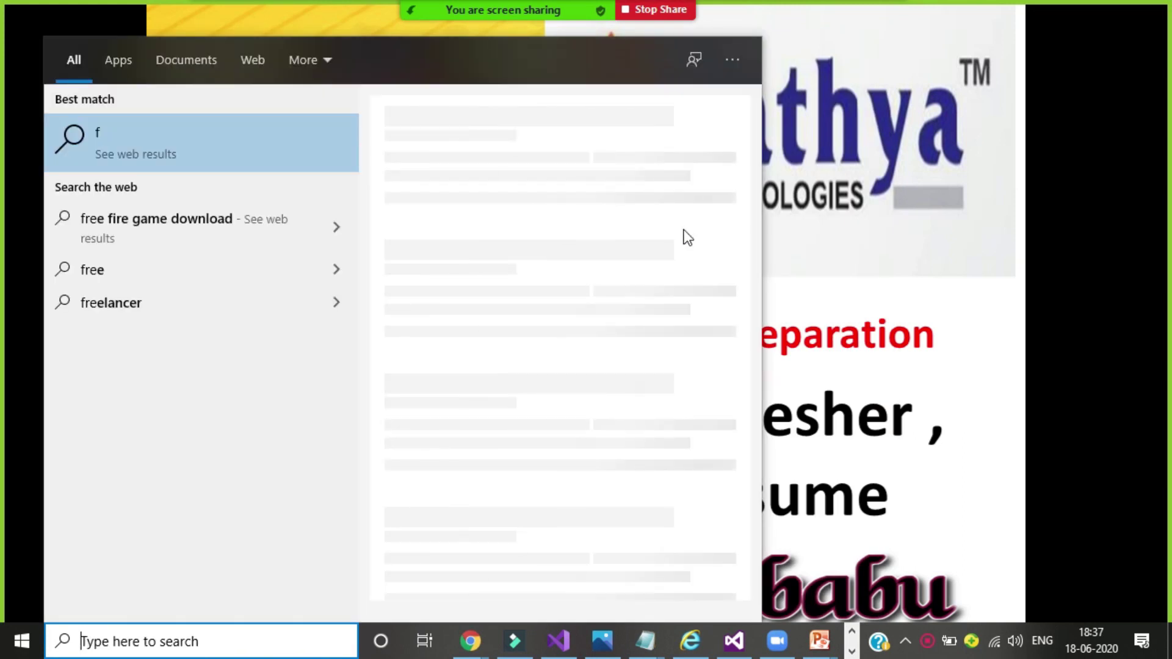
key(Escape)
key(Escape)
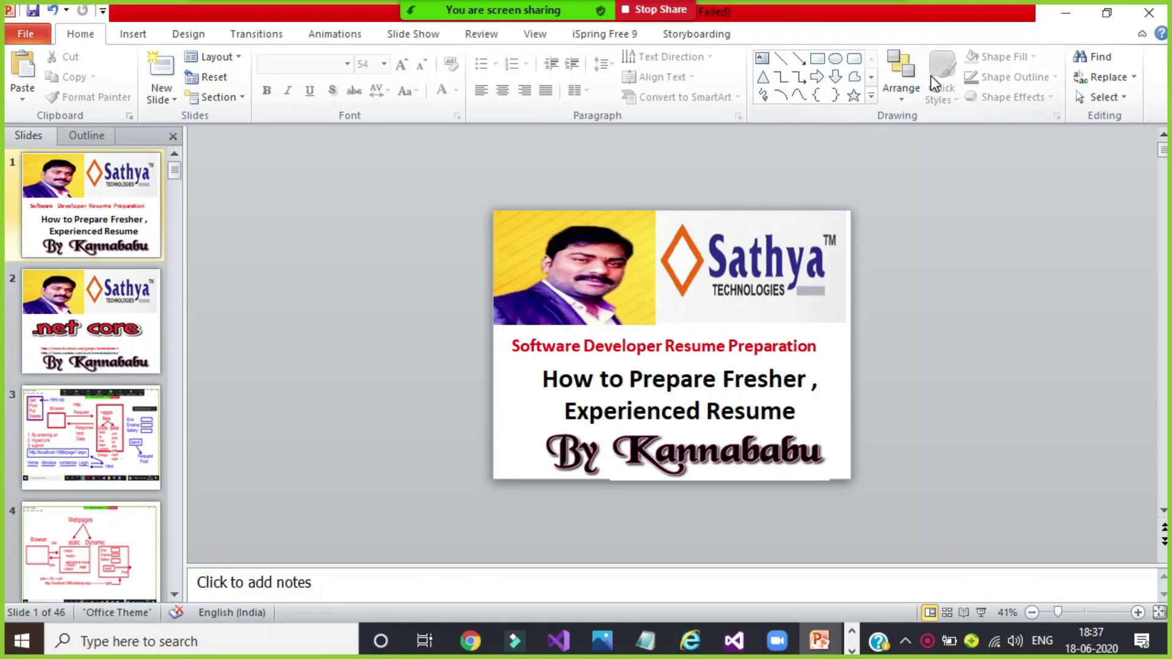
Step: Minimize PowerPoint and open the FR resume from New Volume (F:)\Resume in Word
click(1074, 10)
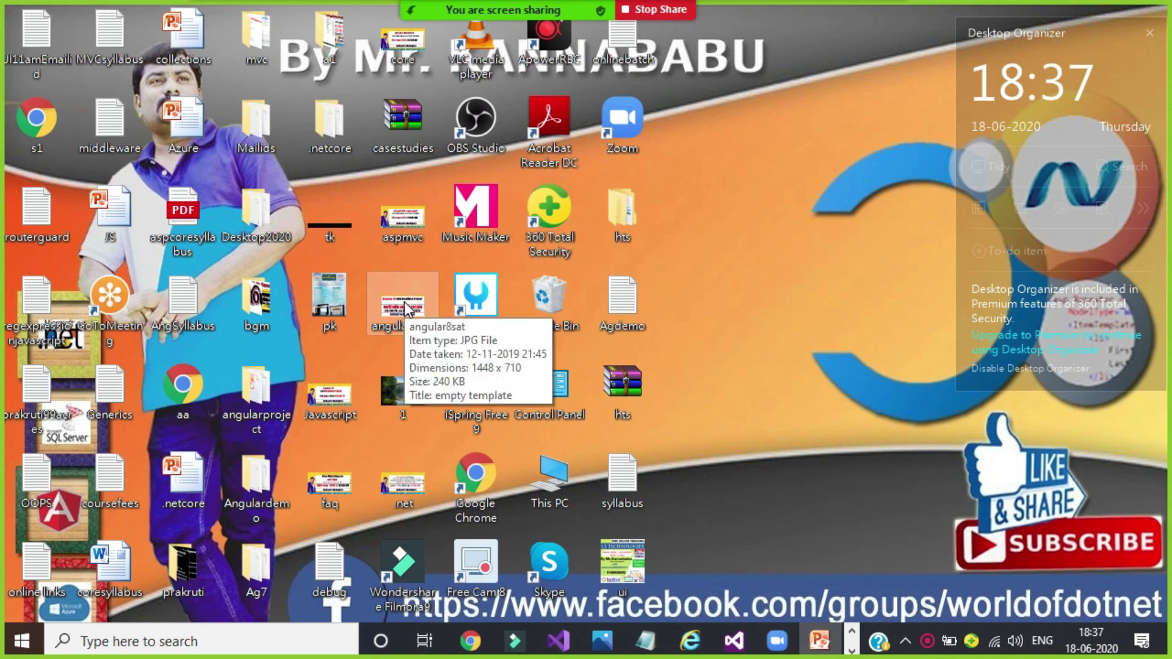
double_click(551, 475)
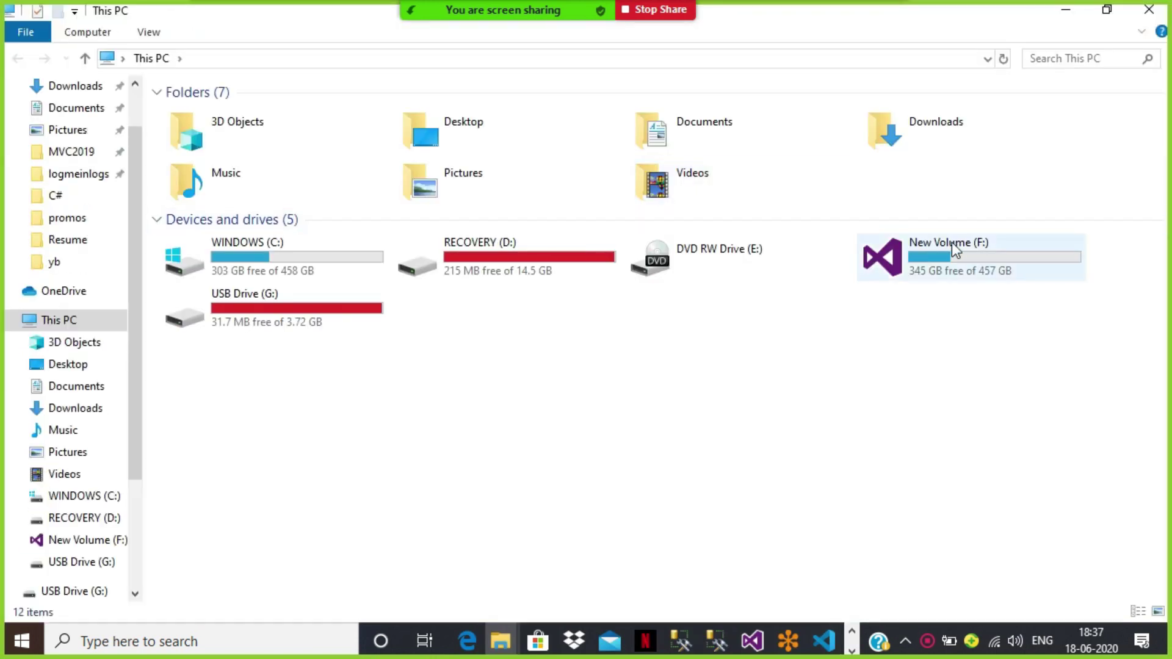
double_click(956, 243)
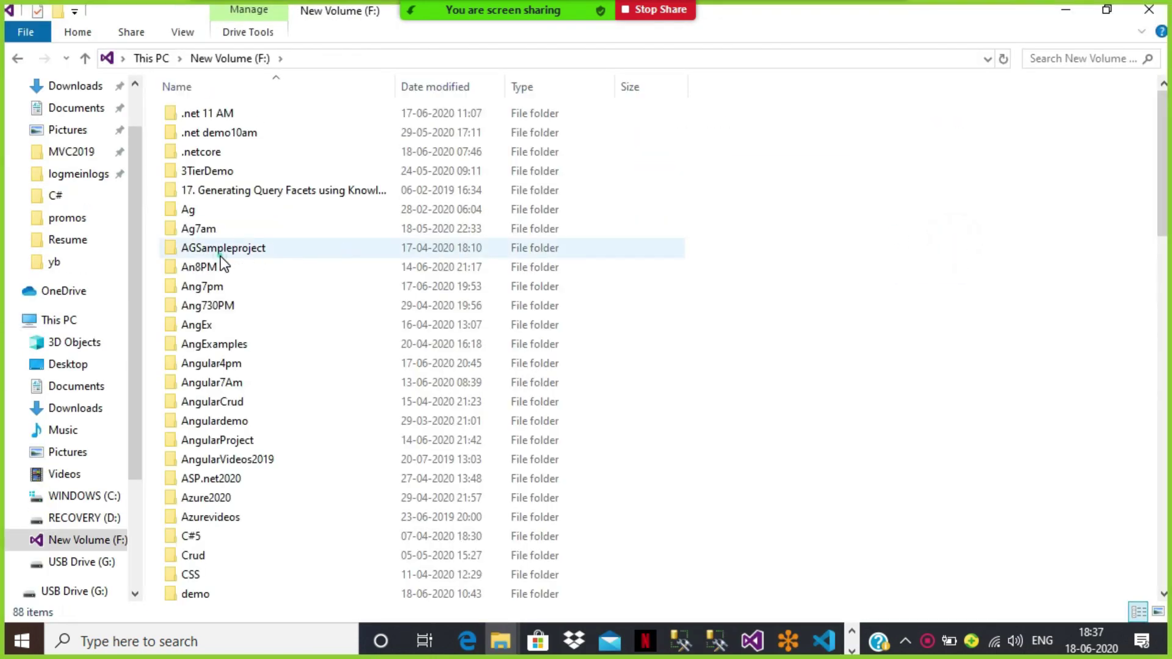
key(r)
double_click(212, 127)
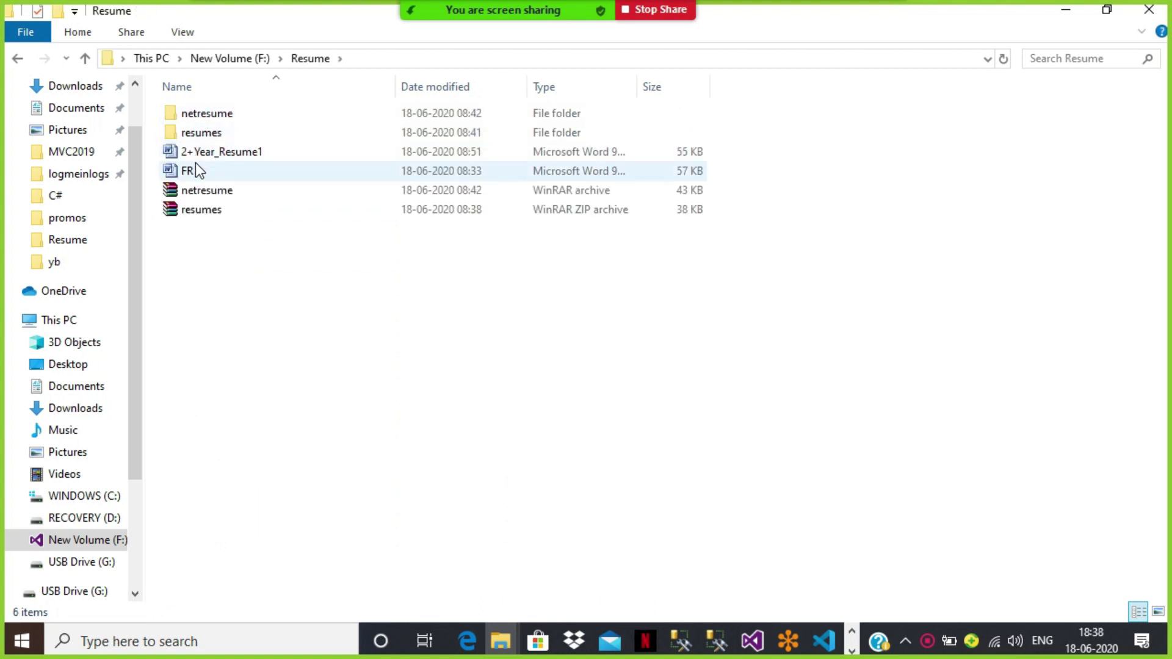
click(195, 171)
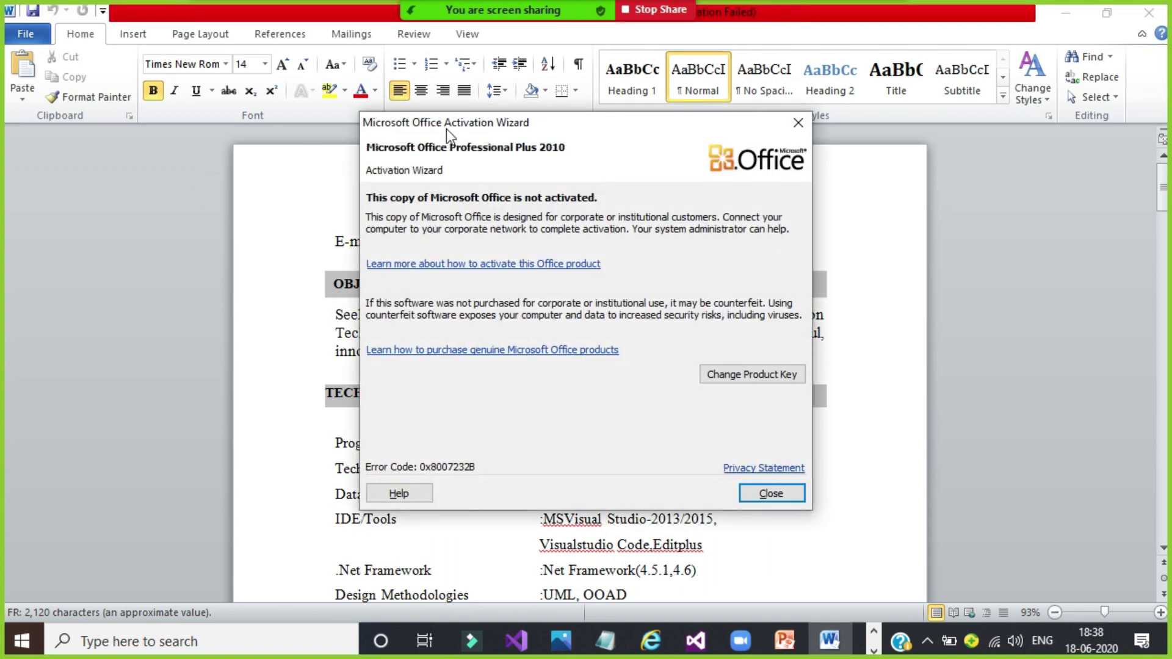
Step: Dismiss the activation notice and replace the Name.surname heading with the candidate's name
click(795, 123)
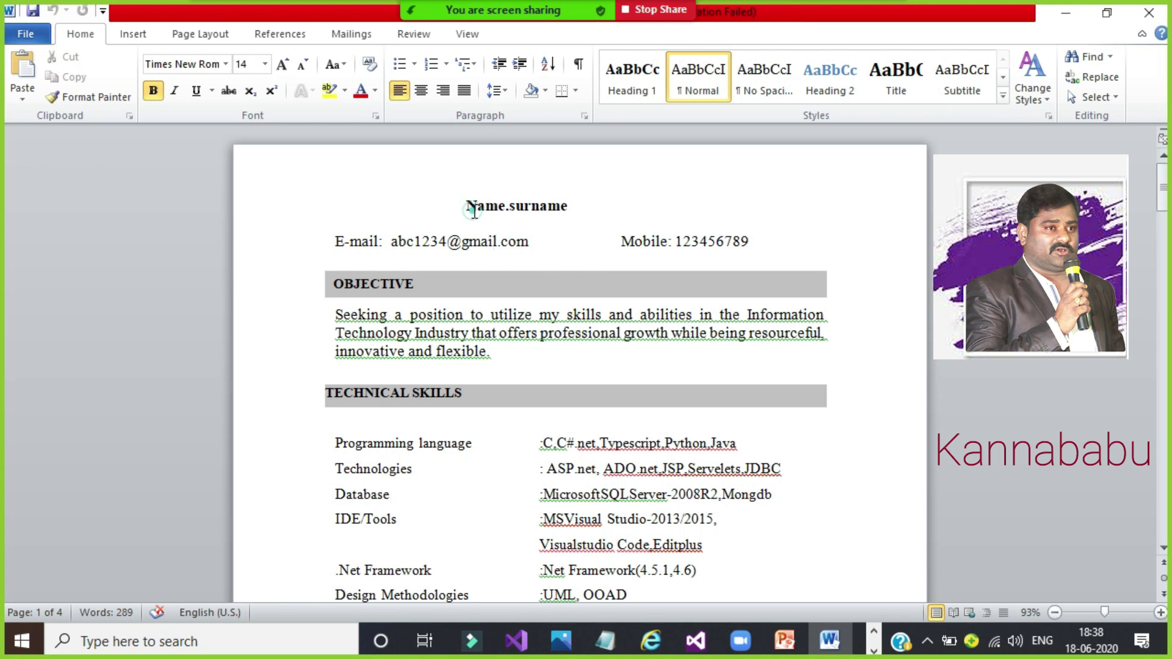
double_click(549, 208)
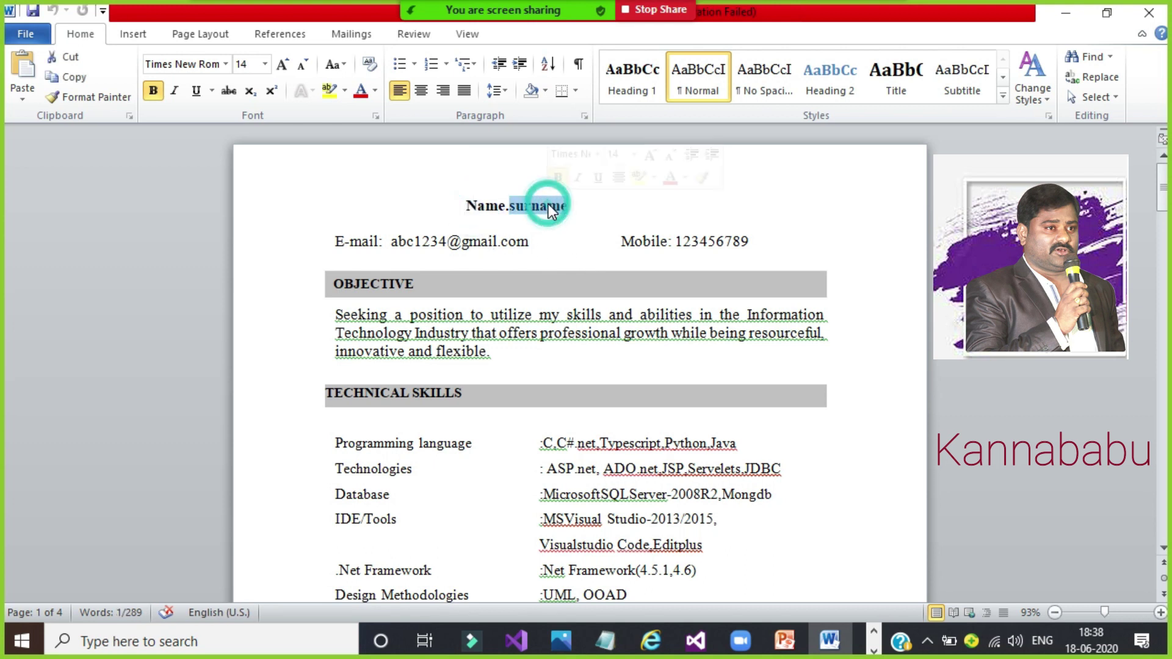
click(643, 241)
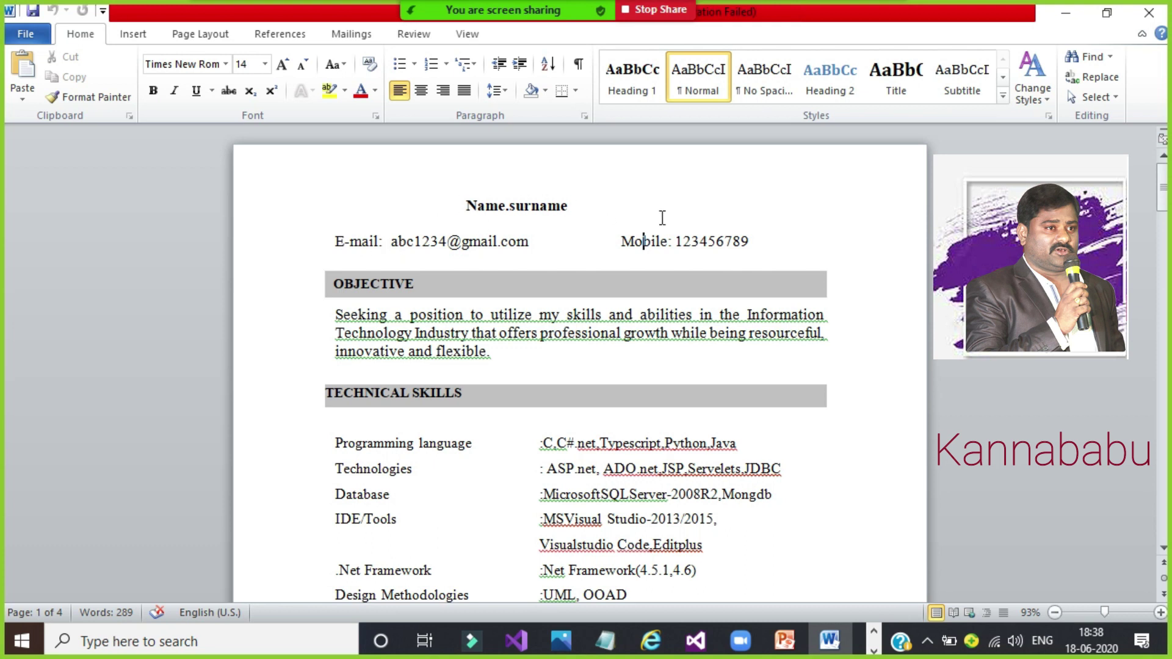
click(606, 206)
key(BackSpace)
key(BackSpace)
key(BackSpace)
key(BackSpace)
key(BackSpace)
key(BackSpace)
key(BackSpace)
key(BackSpace)
key(BackSpace)
key(BackSpace)
key(BackSpace)
key(BackSpace)
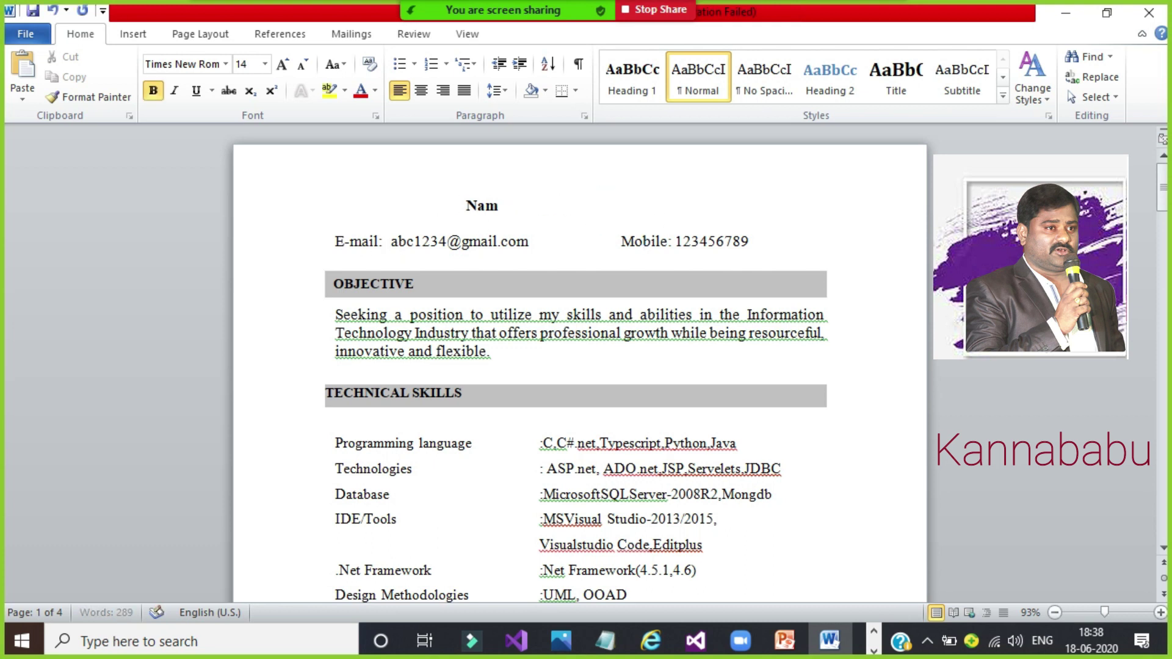
text(Kanna)
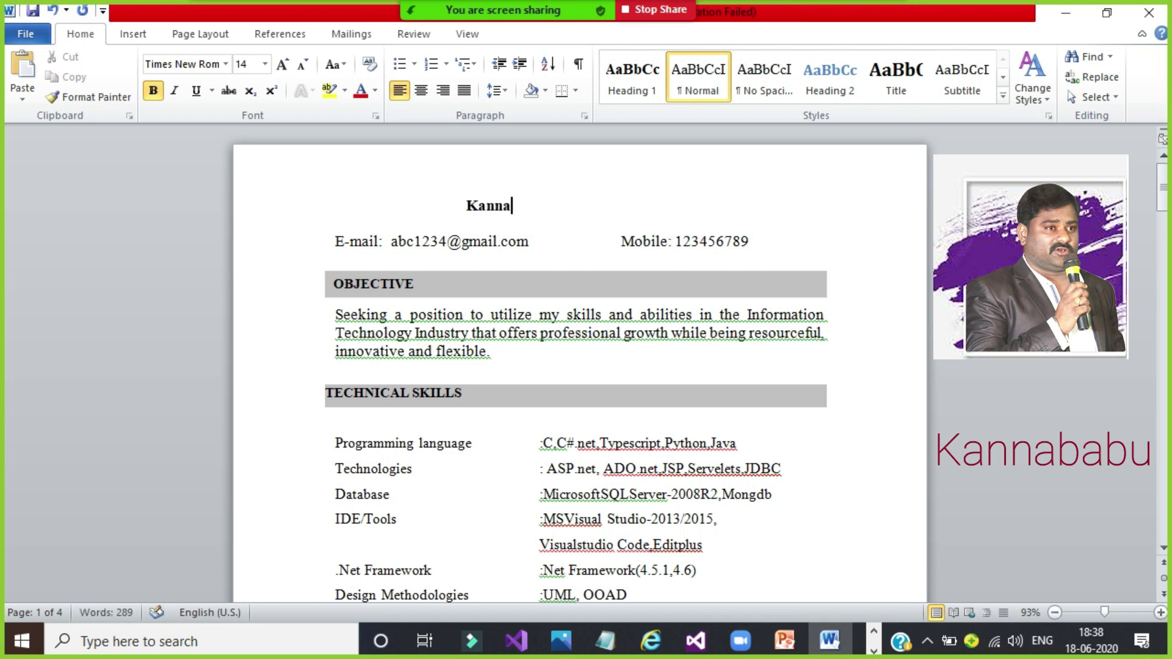
text(Babu.Banna)
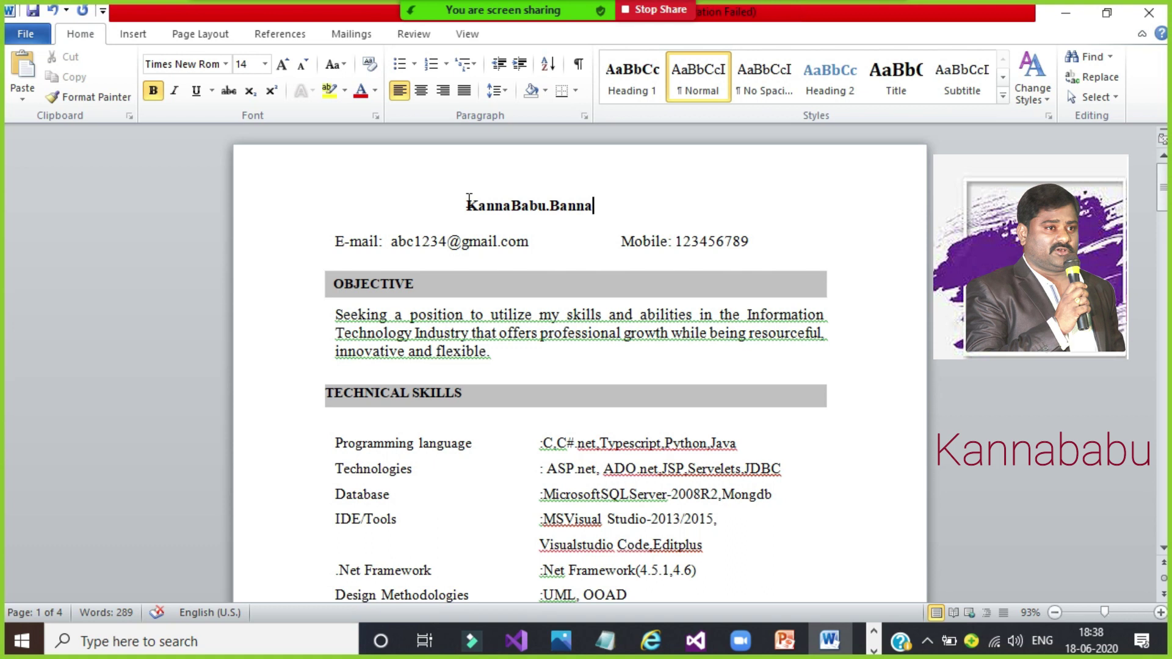
click(540, 200)
click(797, 243)
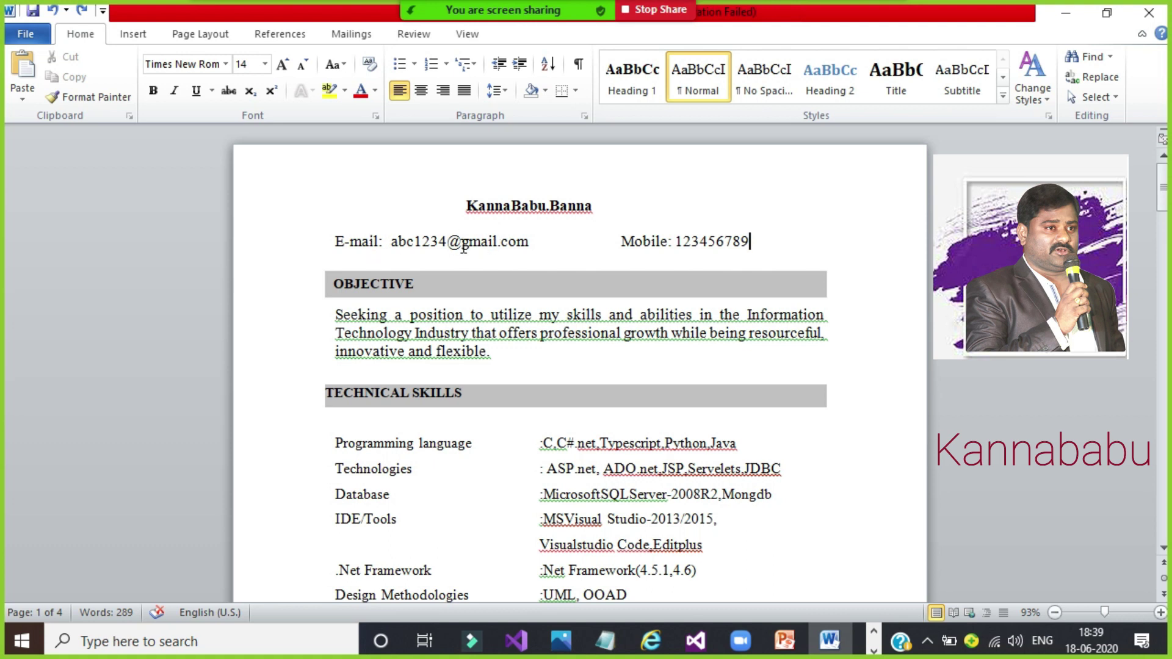
click(357, 284)
click(402, 317)
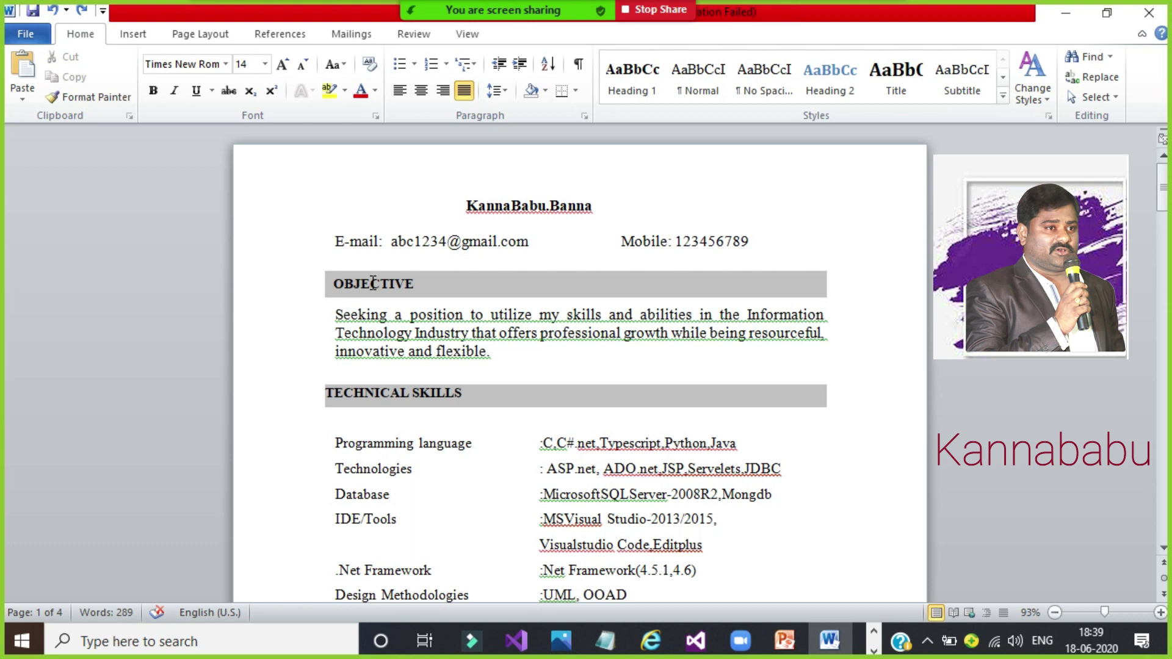
drag(335, 312, 527, 372)
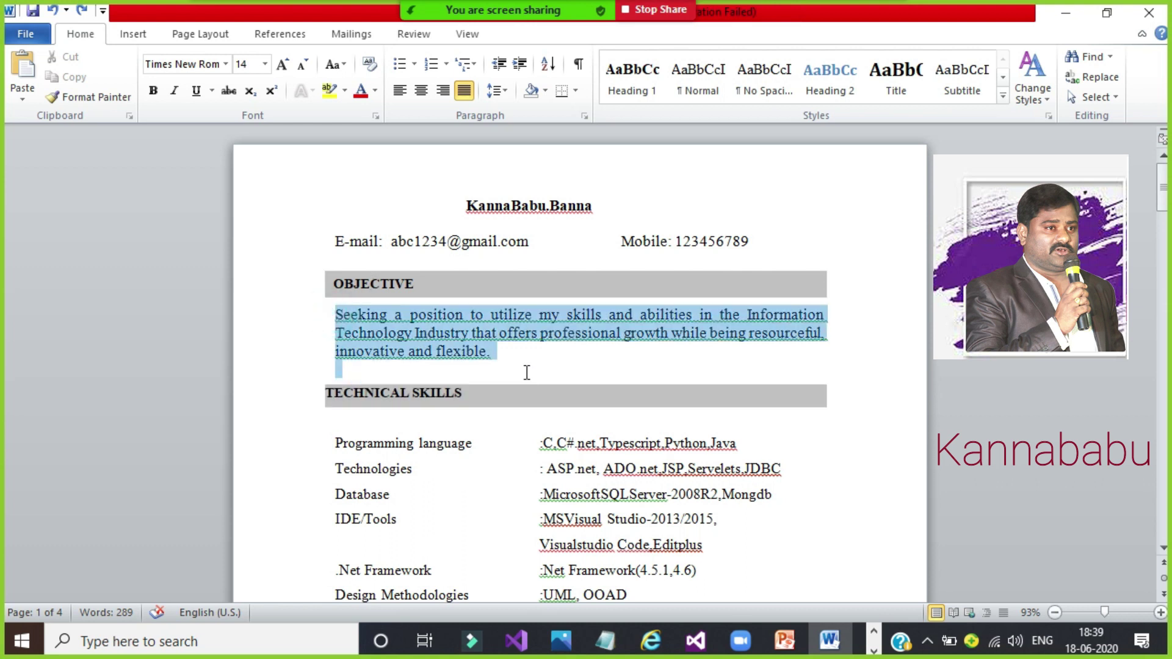
click(527, 373)
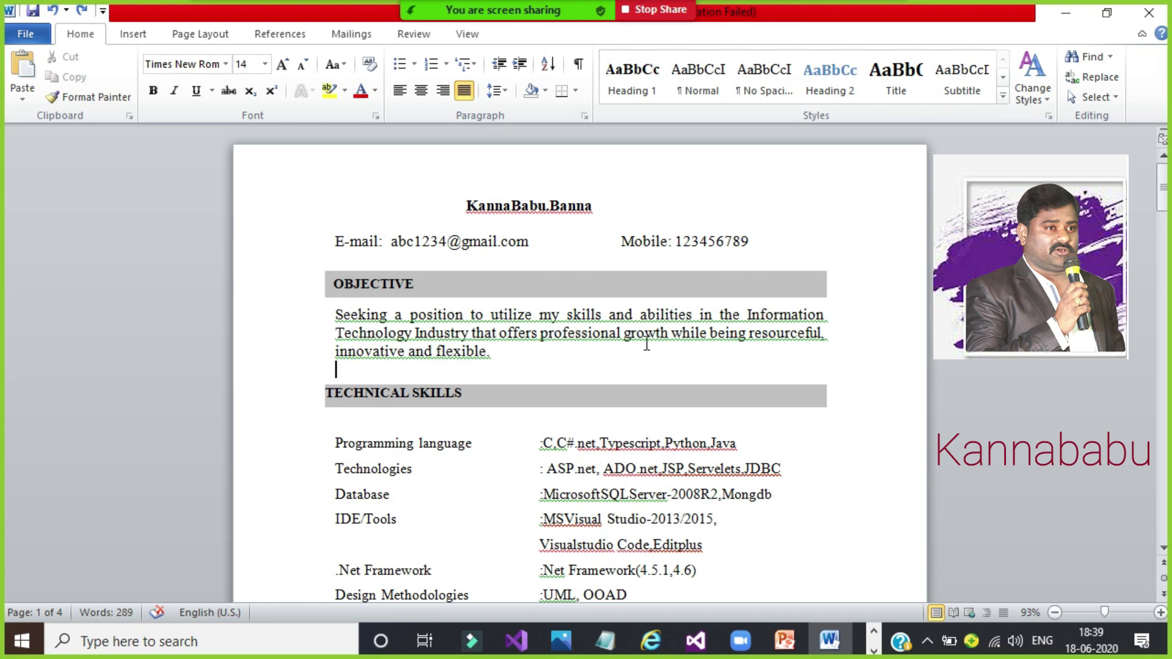
double_click(776, 338)
click(642, 374)
Step: Change the first Technical Skills label from 'Programming language' to 'Programming languages'
scroll(2, 201, down, 3)
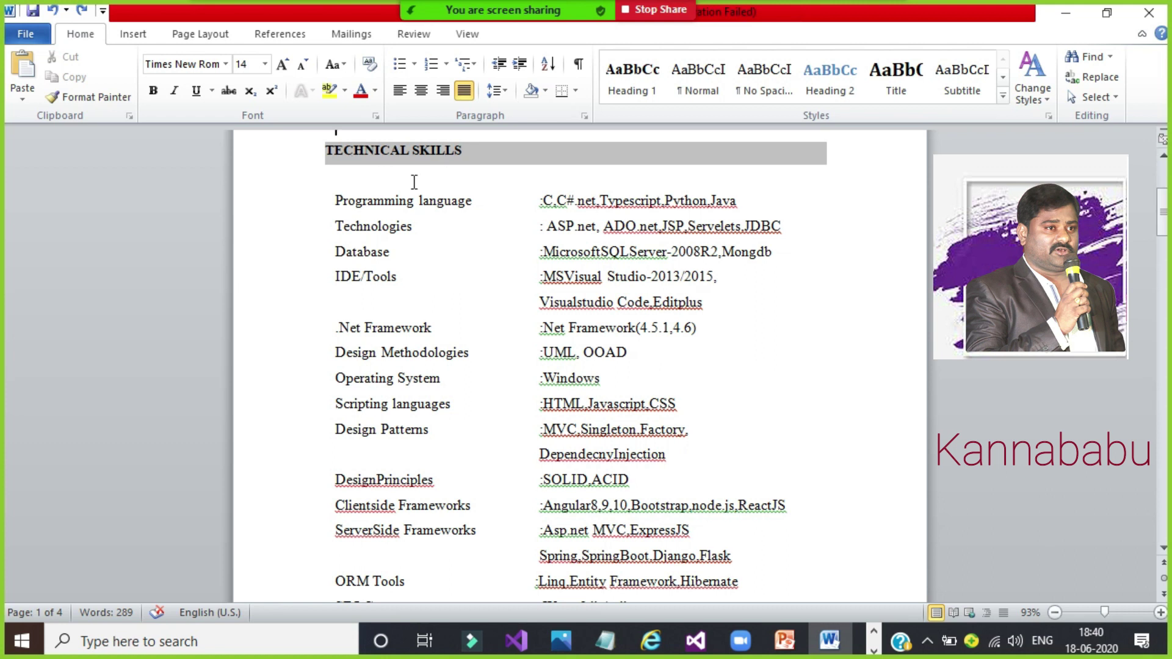
drag(330, 183, 729, 510)
click(729, 509)
click(418, 174)
click(483, 198)
text(s)
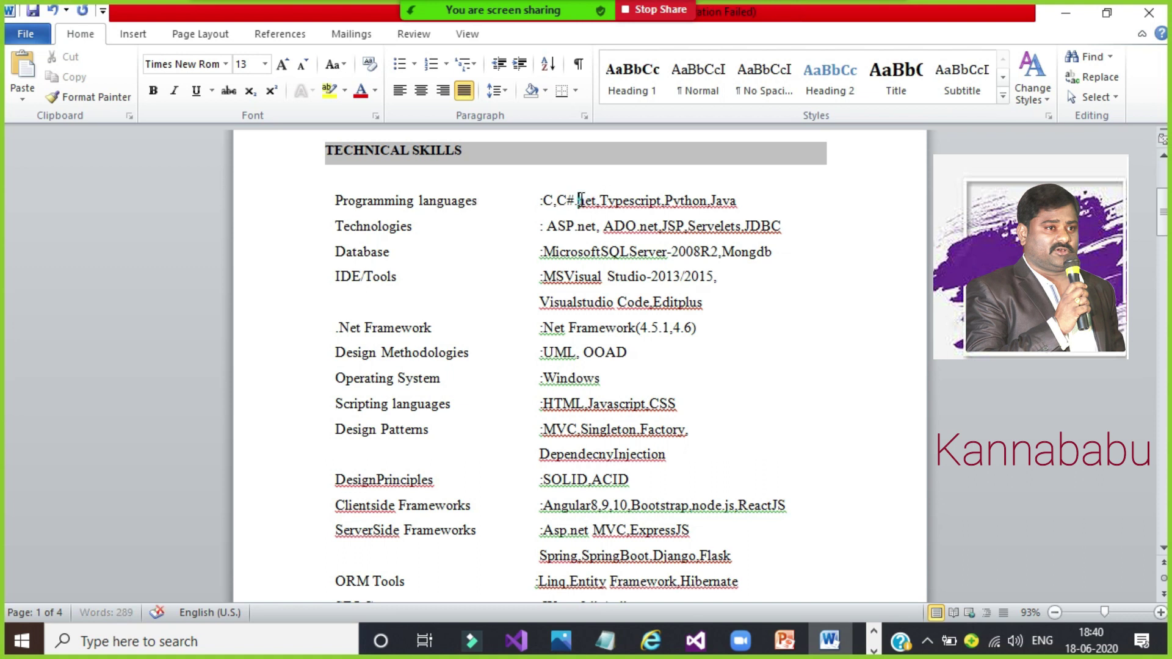
triple_click(580, 199)
click(565, 201)
drag(751, 193, 550, 192)
click(550, 191)
Step: Append ',Oracle,MySQL' to Database and wrap Mongdb,Oracle,MySQL onto an aligned second line
click(791, 258)
text(,Orac)
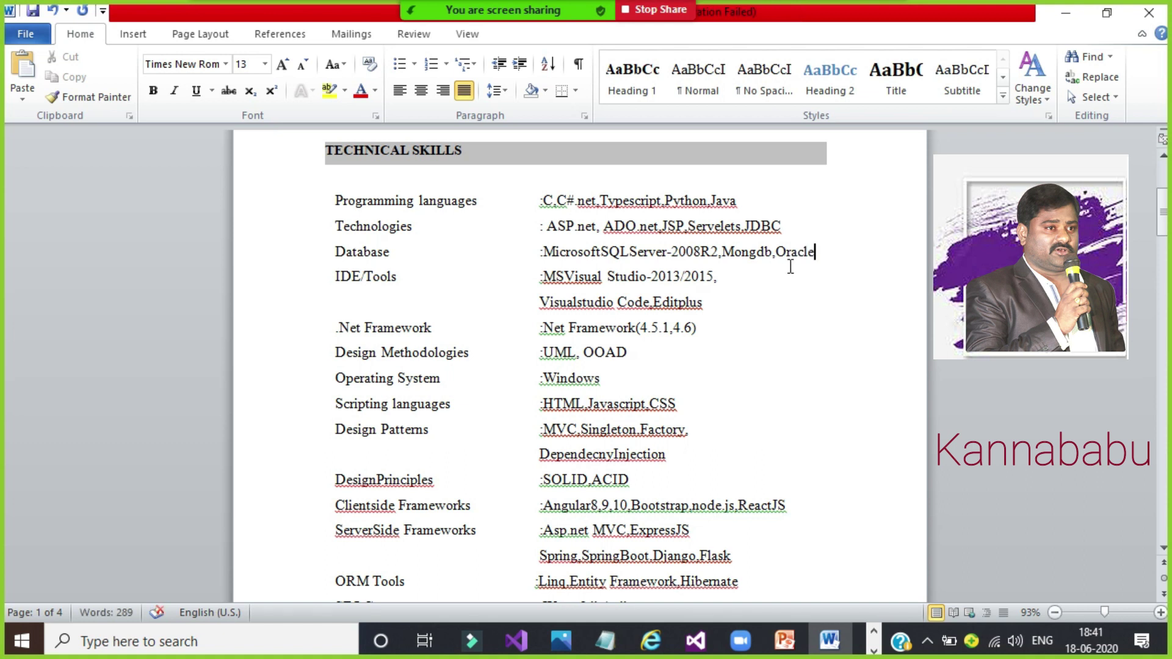
text(le,MySQL)
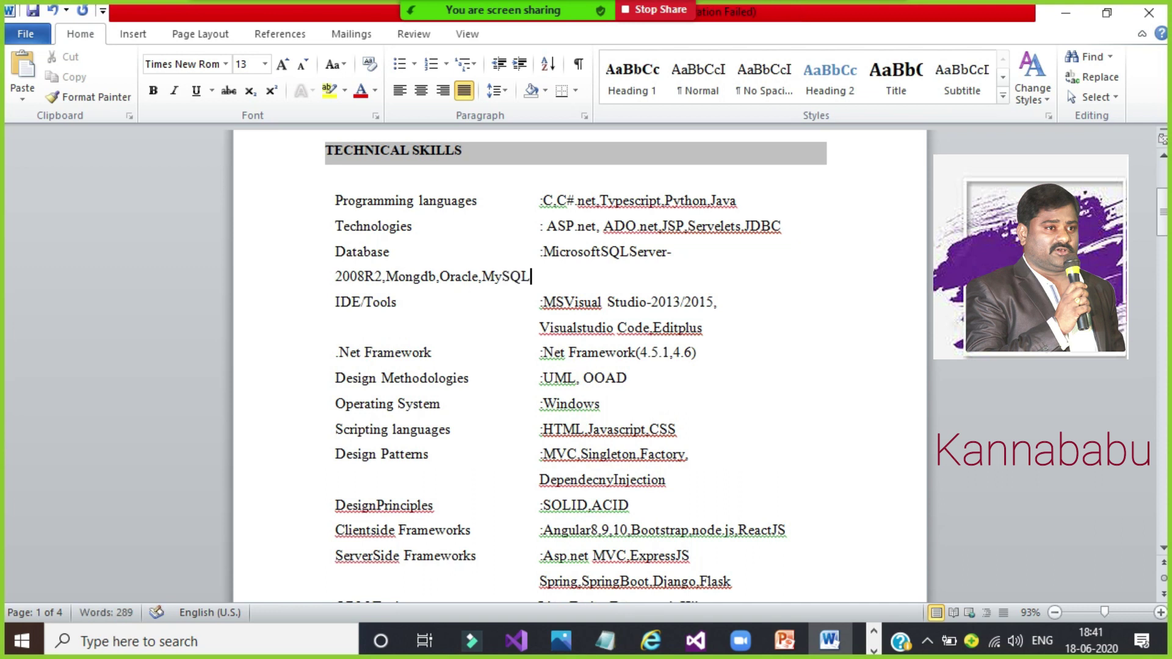
key(Tab)
key(Tab)
key(Tab)
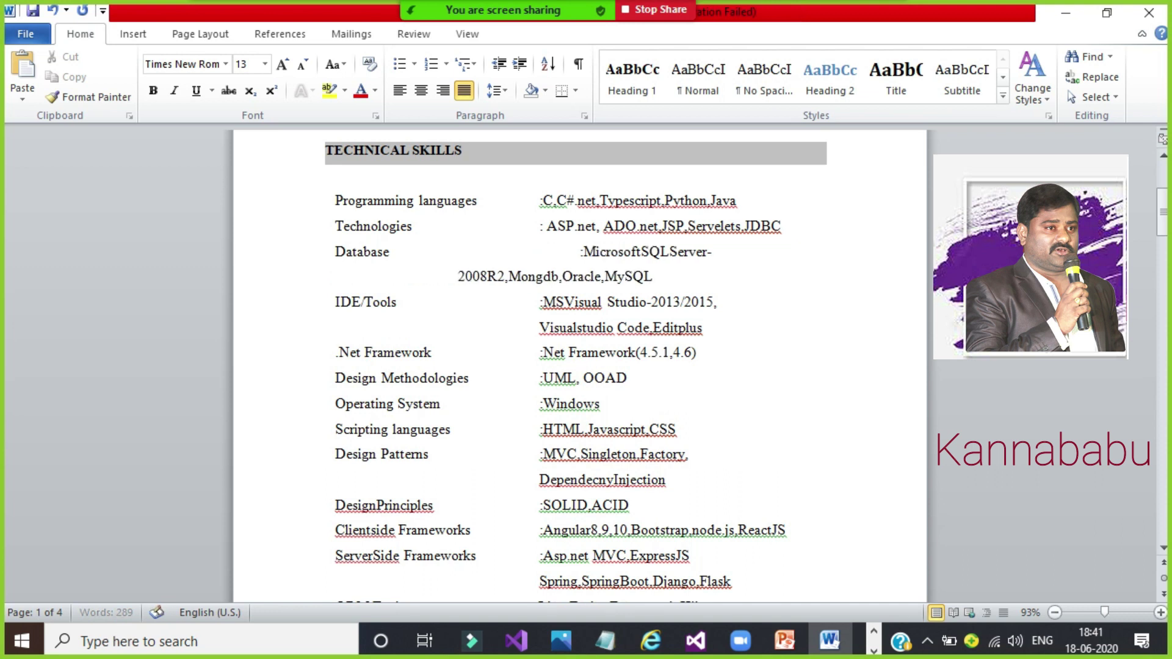
key(BackSpace)
key(BackSpace)
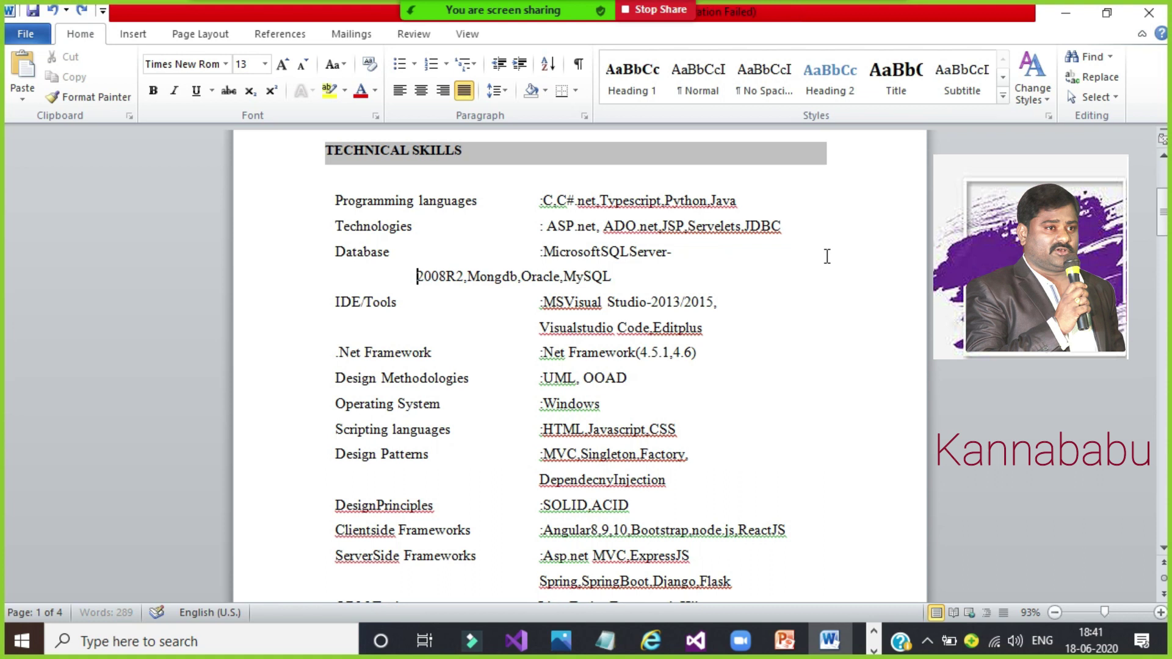
click(467, 276)
key(Return)
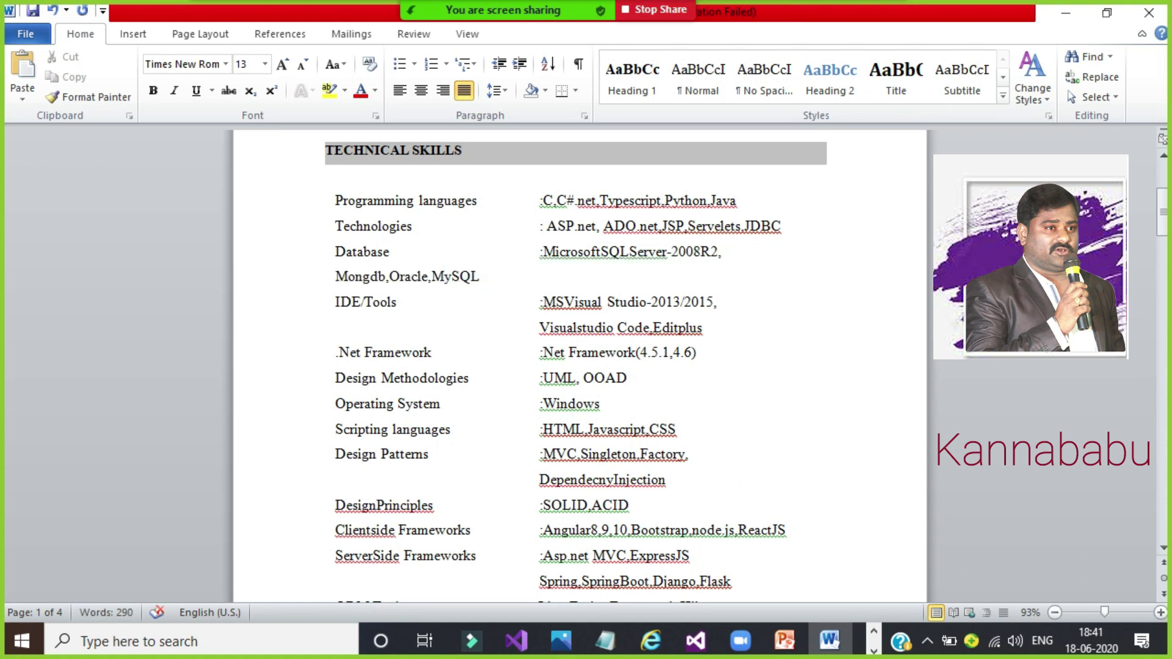
key(Tab)
key(Tab)
key(Tab)
key(Tab)
key(Tab)
key(Tab)
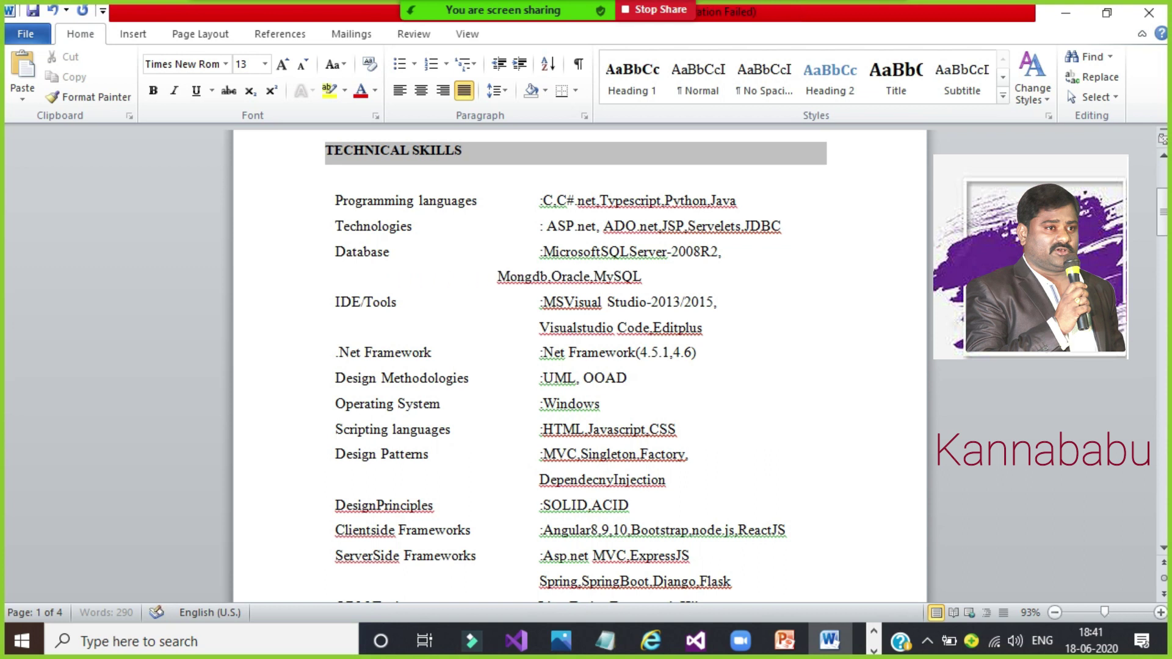
key(Tab)
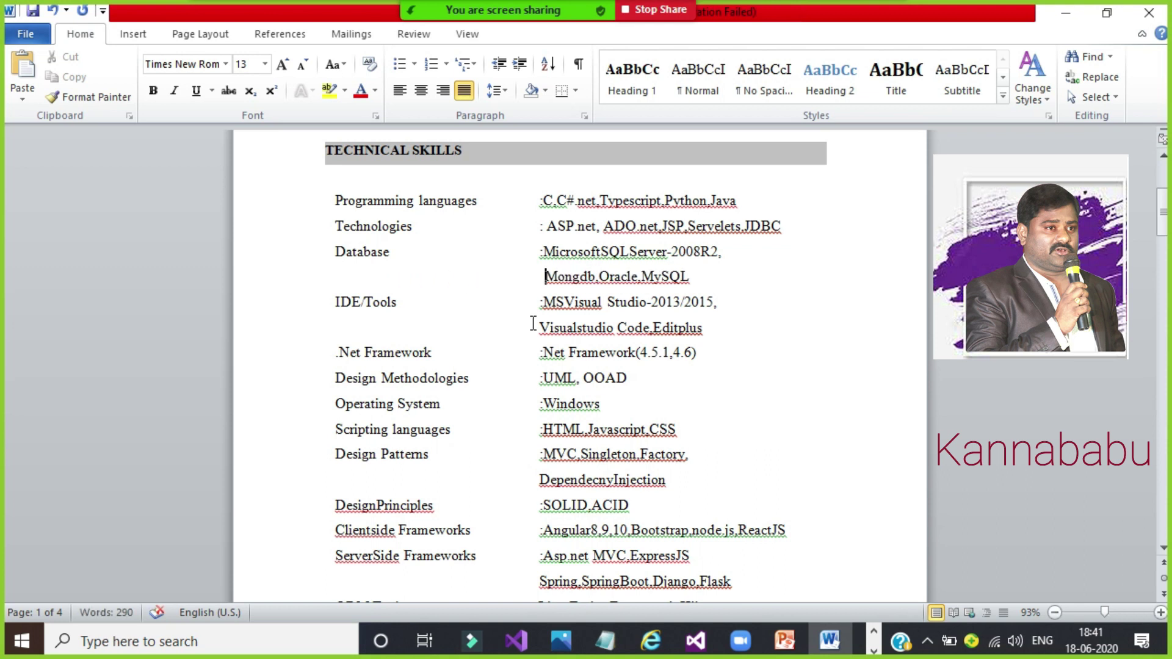
double_click(673, 282)
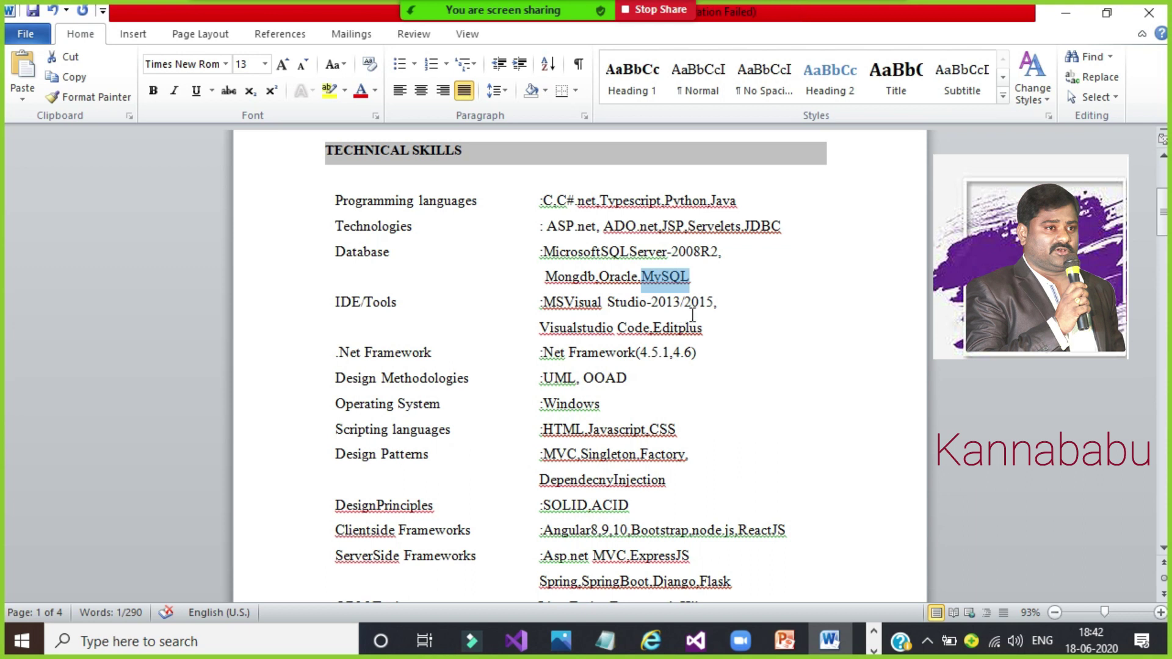
Step: Extend the Visual Studio versions after 2015 with '/2017,2019,'
click(713, 305)
text(/2017)
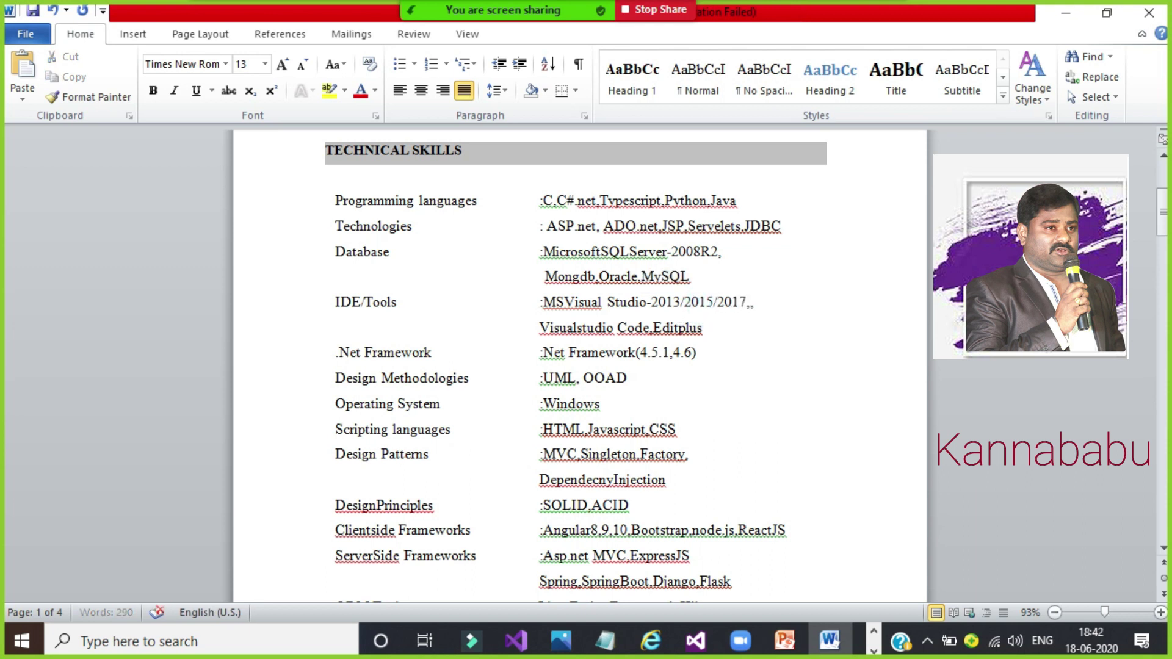
text(,2019,)
drag(539, 328, 647, 342)
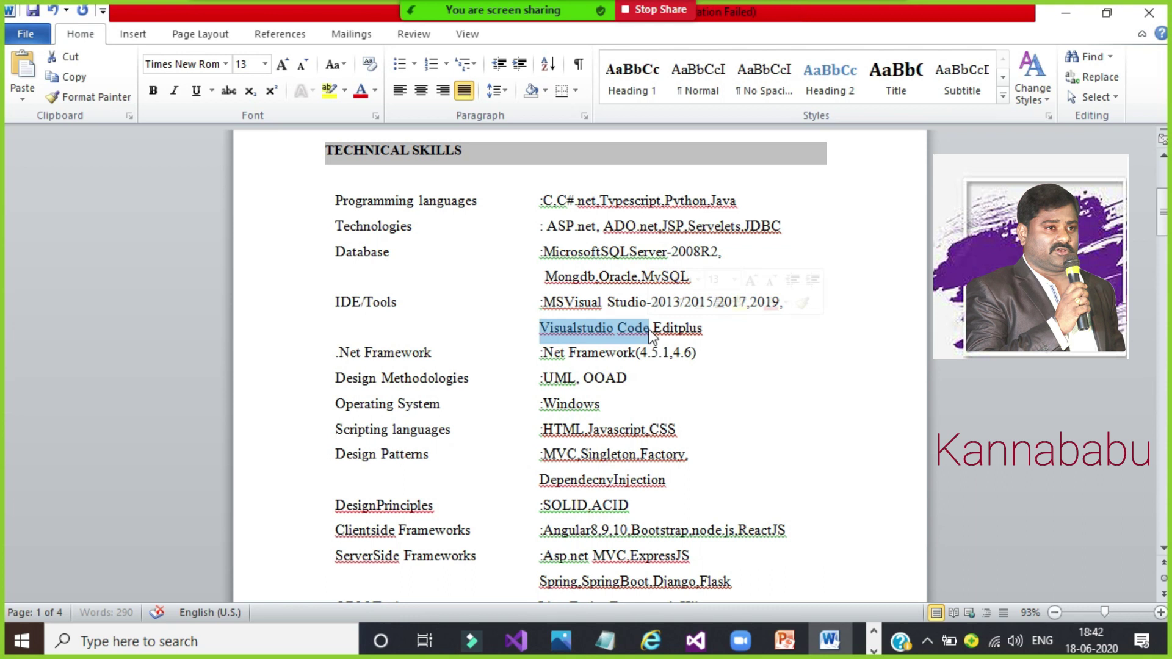
click(653, 329)
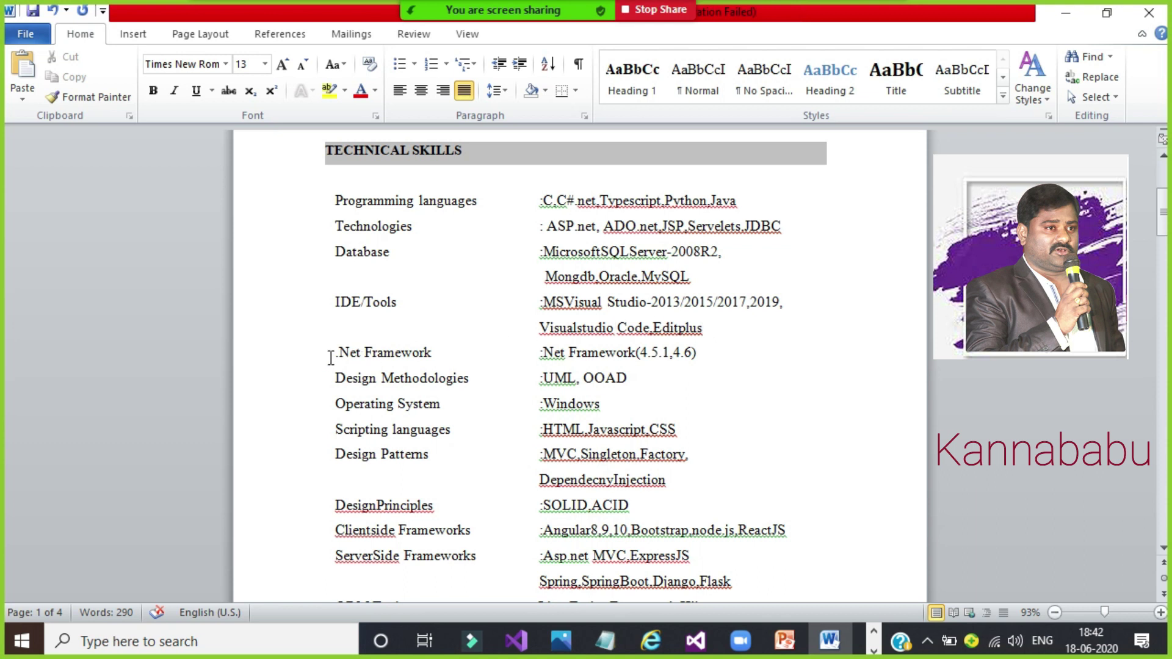
drag(331, 358, 431, 354)
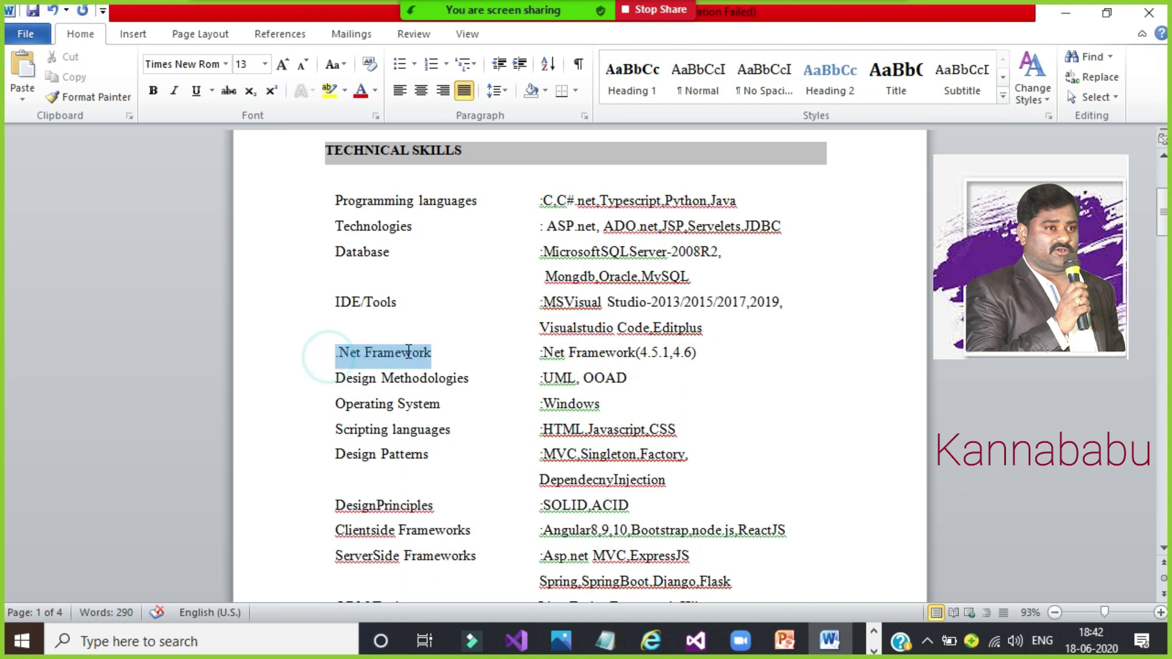
click(683, 360)
drag(726, 360, 325, 346)
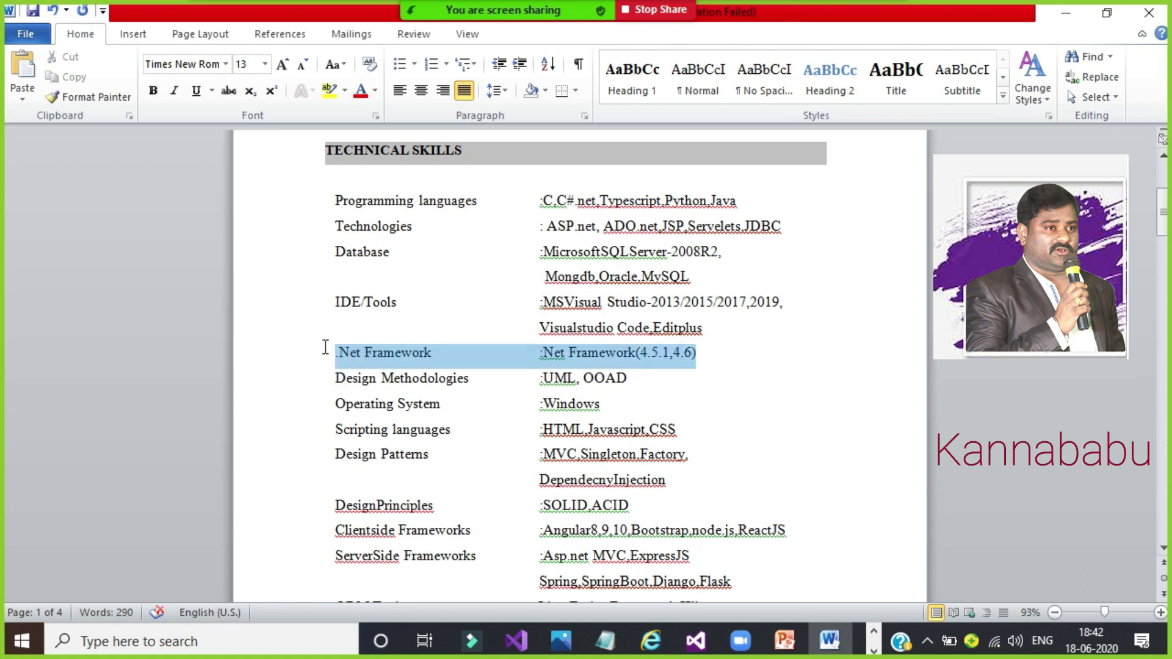
click(364, 380)
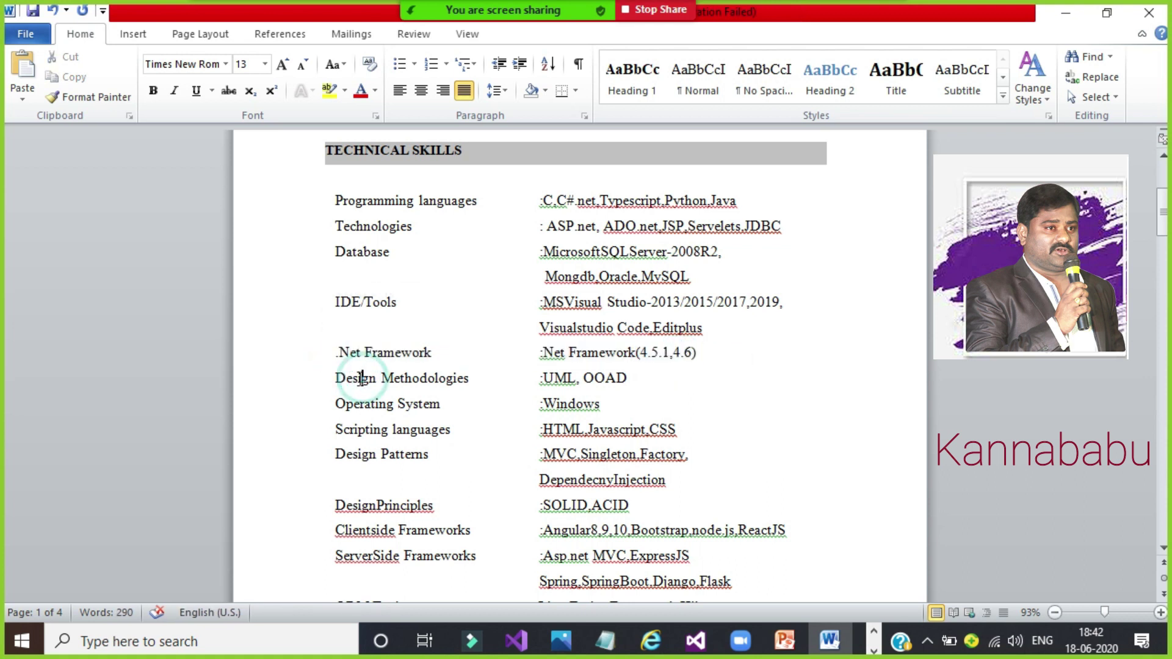
Step: Remove the space after the comma so Design Methodologies reads UML,OOAD
click(583, 379)
key(BackSpace)
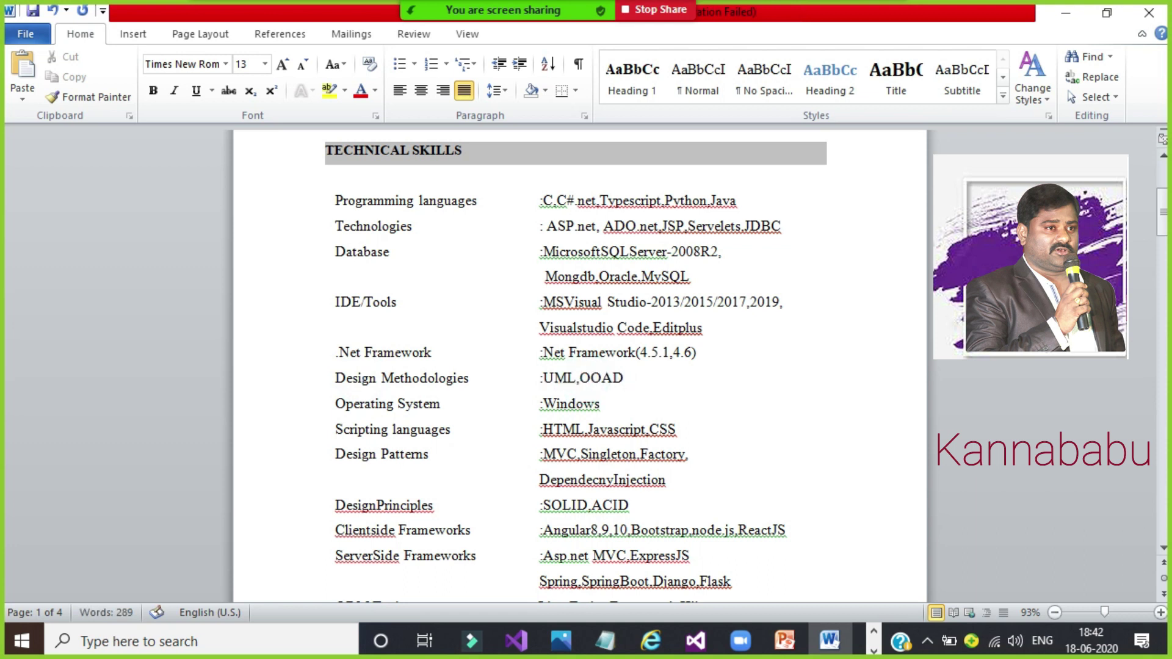
drag(326, 378, 629, 378)
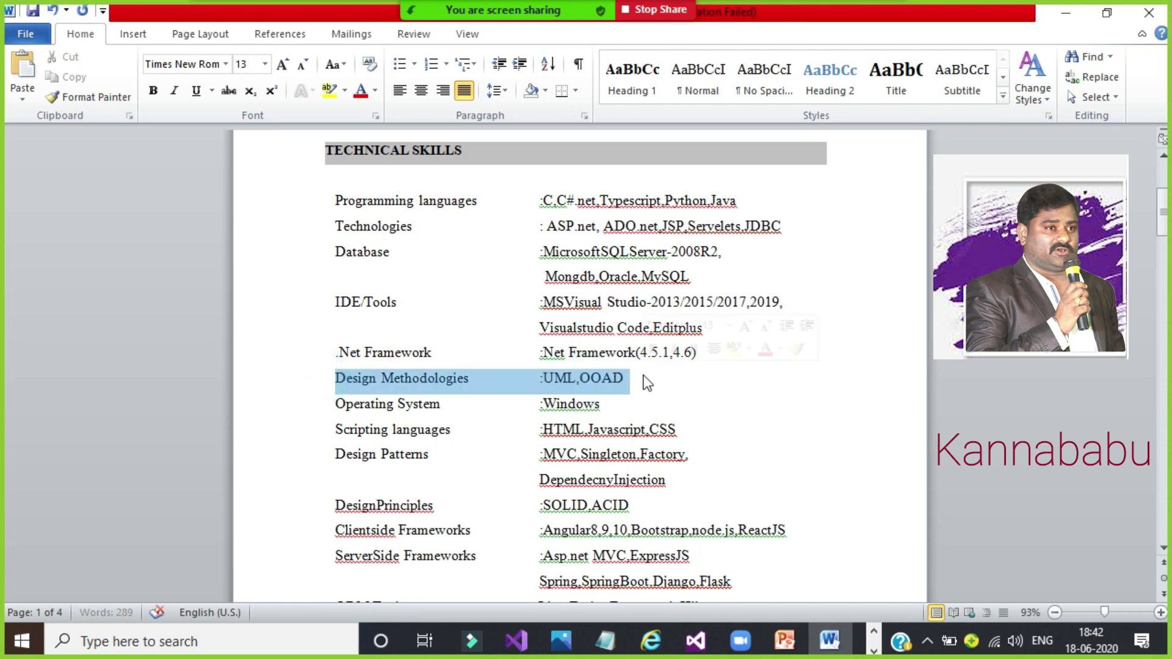
click(641, 377)
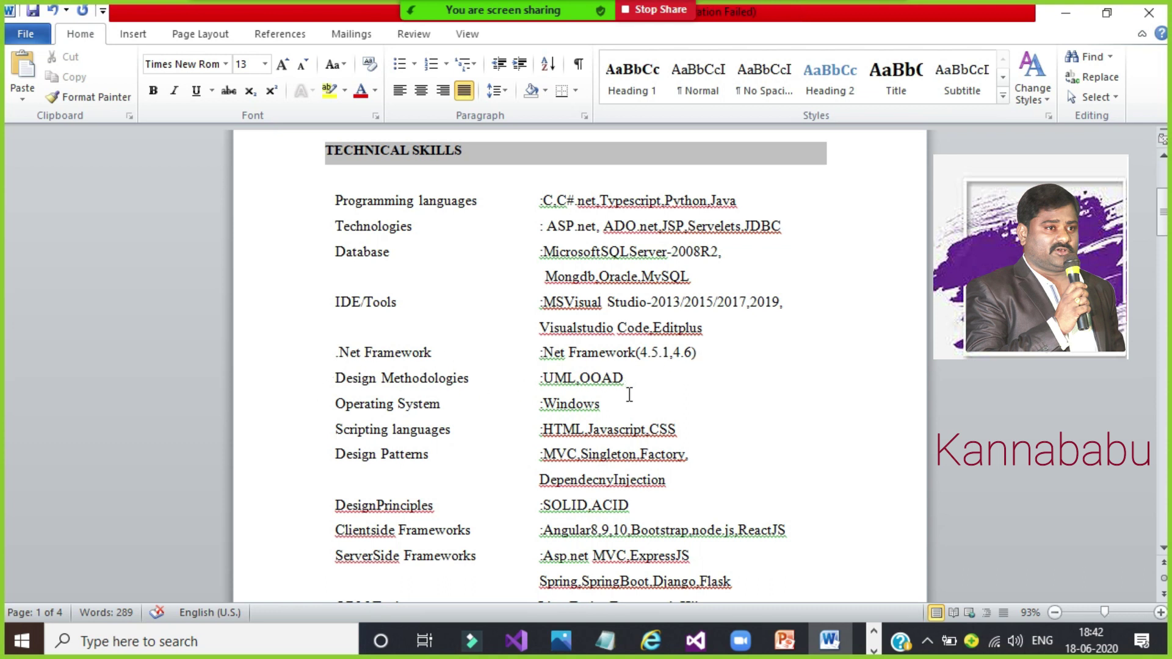
key(Down)
key(Down)
key(Down)
key(Down)
key(Down)
key(Down)
key(Down)
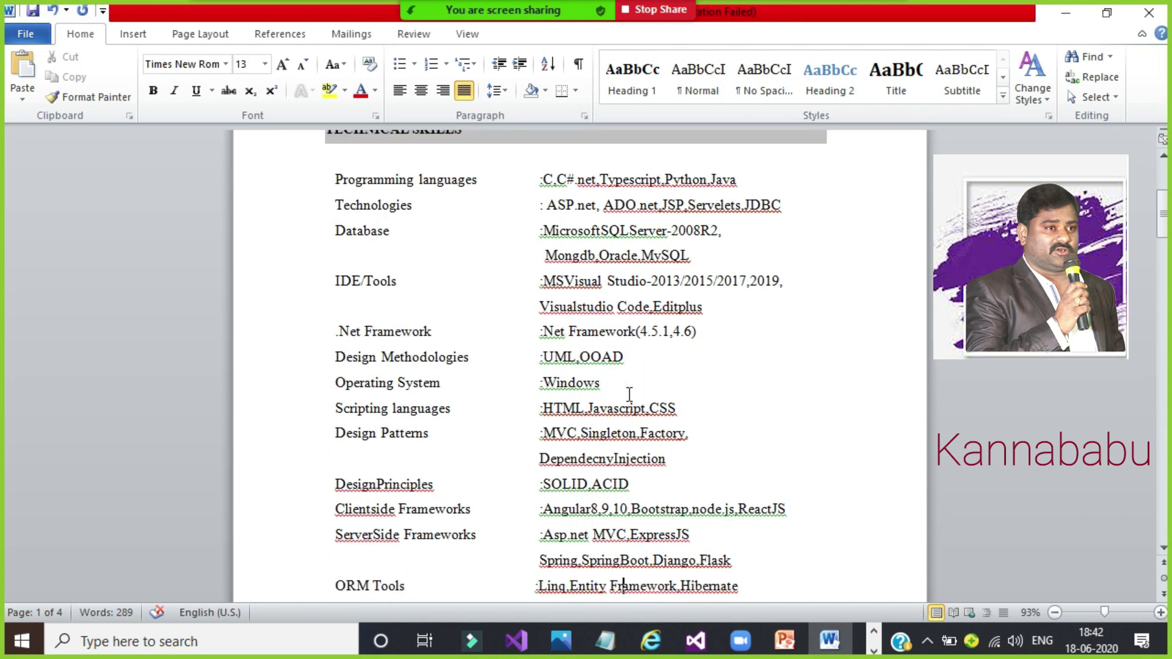
double_click(592, 360)
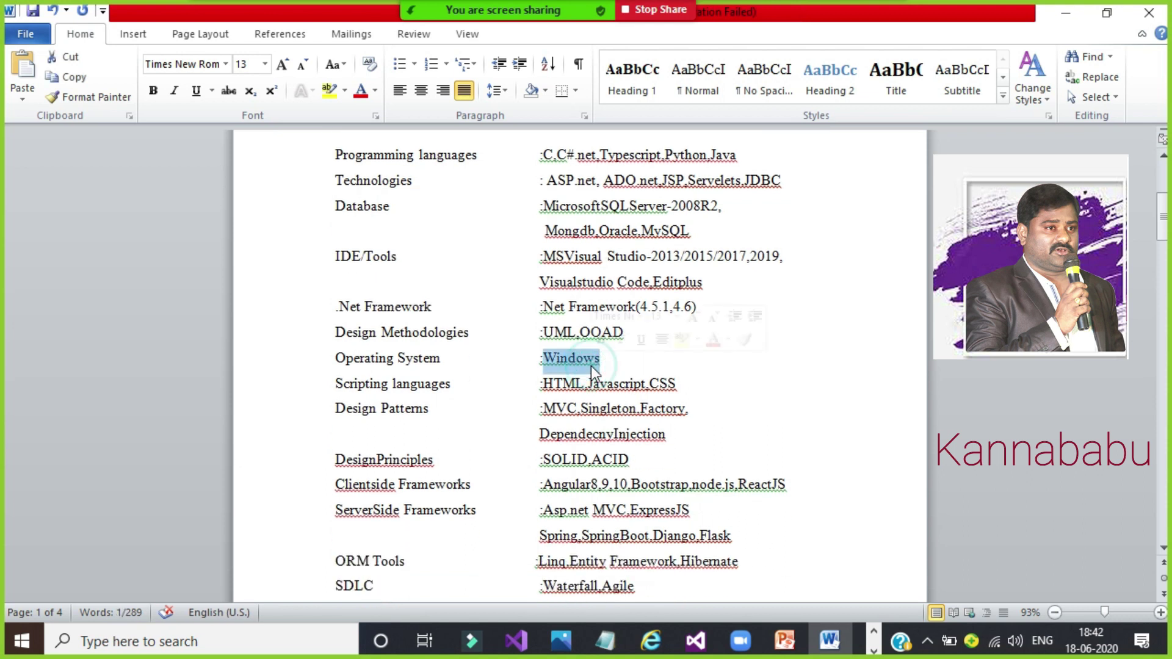
click(635, 367)
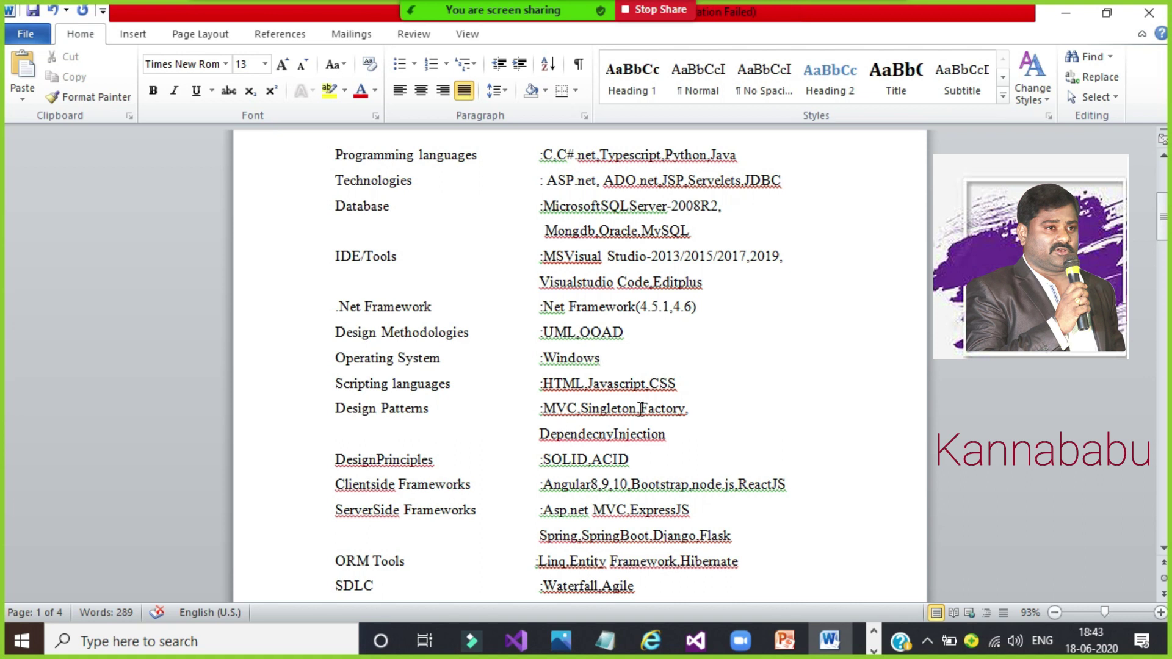
Step: Correct 'DependecnyInjection' to 'Dependency Injection' in the Design Patterns line
click(605, 439)
key(BackSpace)
key(BackSpace)
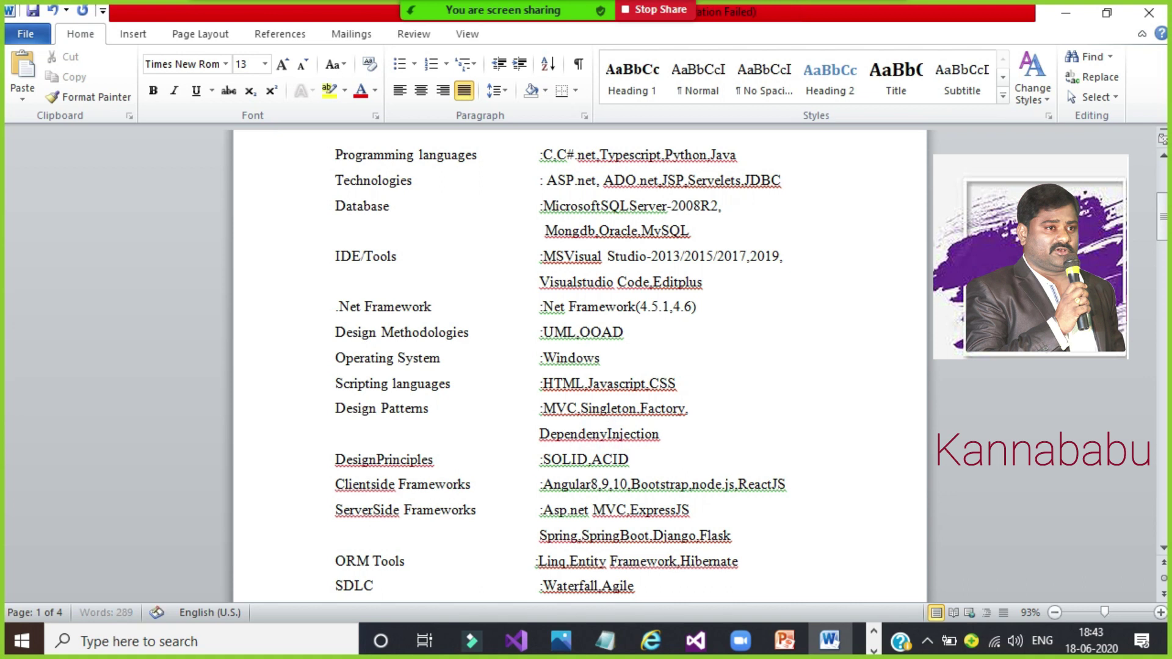
text(nc)
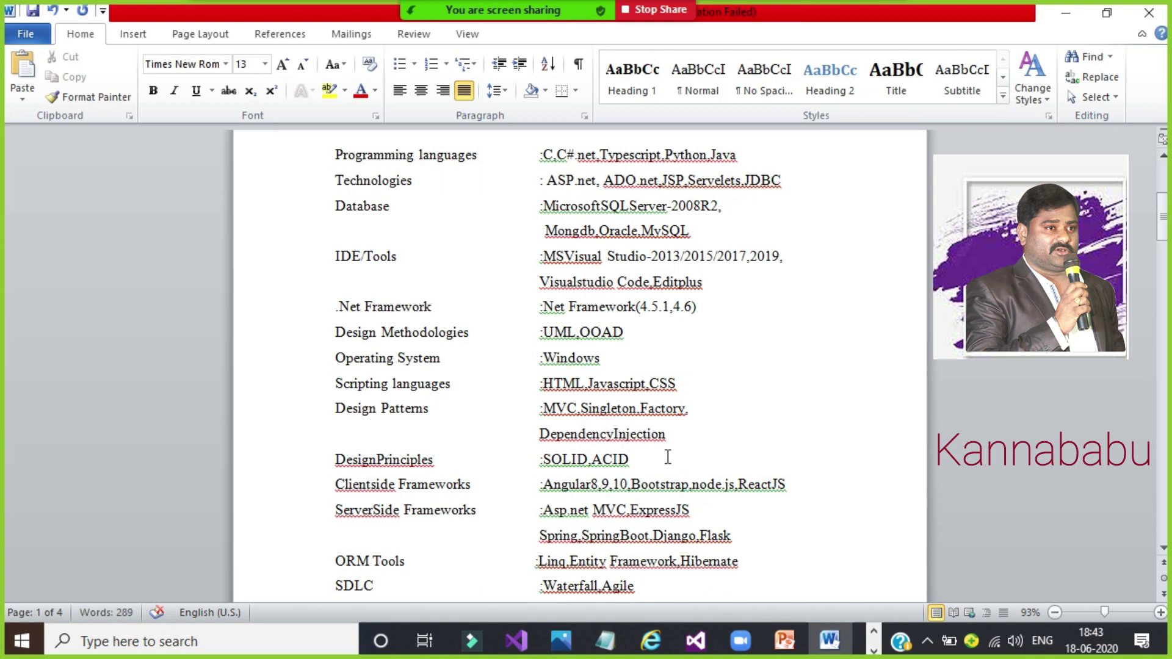
click(666, 458)
click(617, 434)
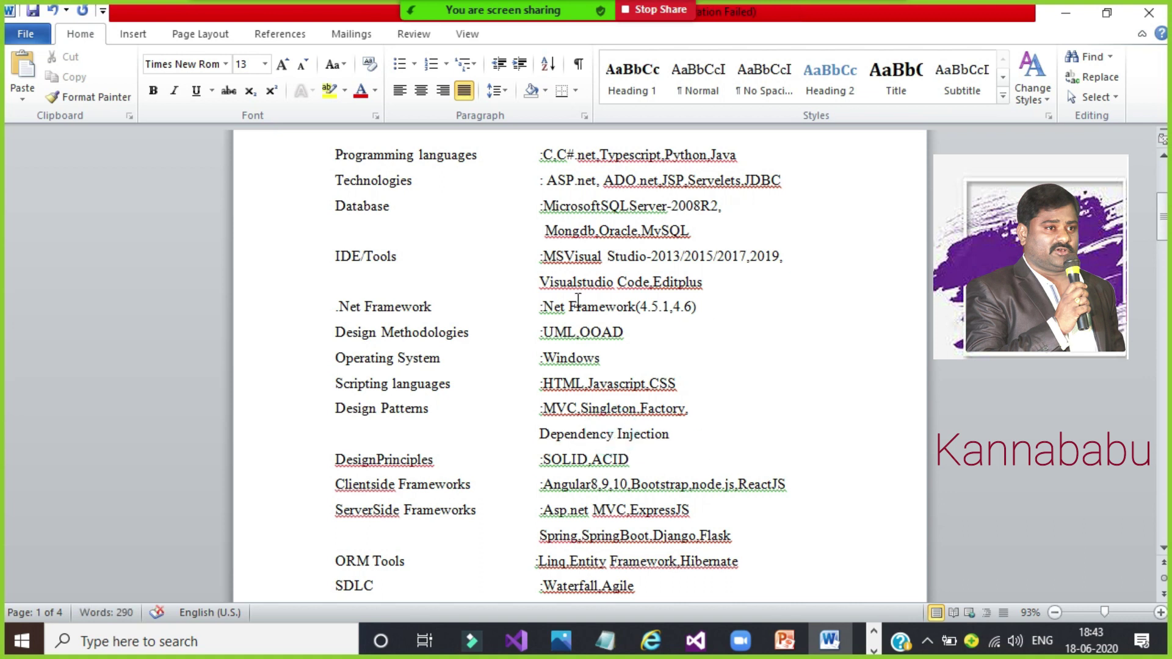
click(723, 461)
double_click(573, 461)
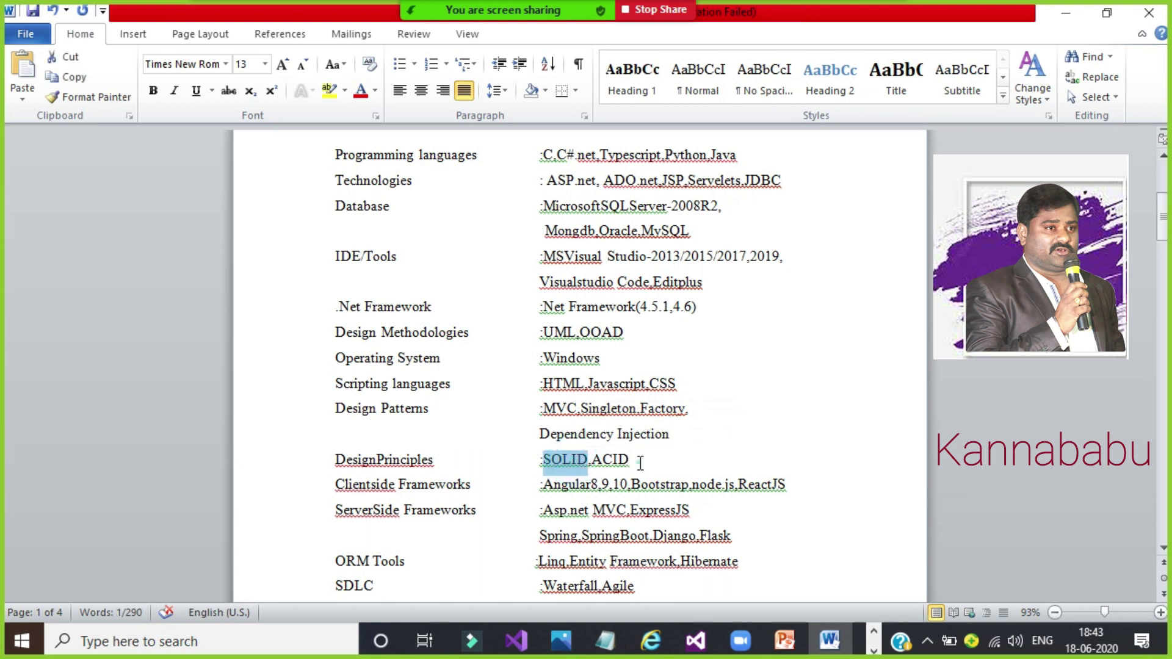
click(640, 463)
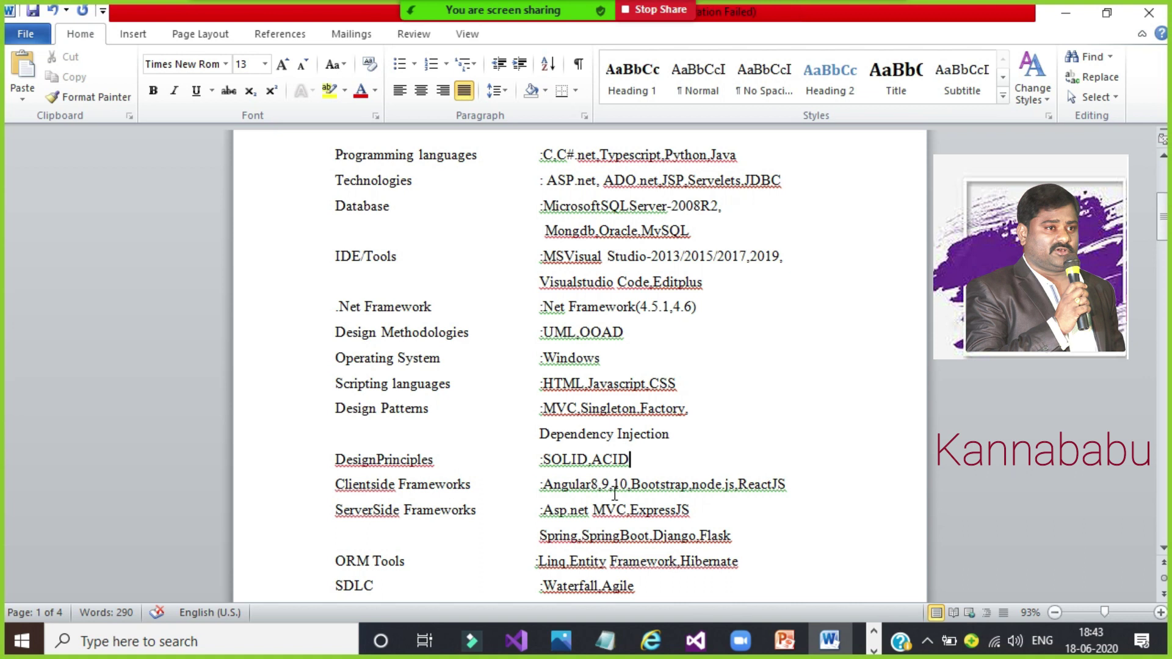
Step: Check the Clientside Frameworks line and move to the end of the skills list
click(779, 484)
drag(816, 484, 332, 478)
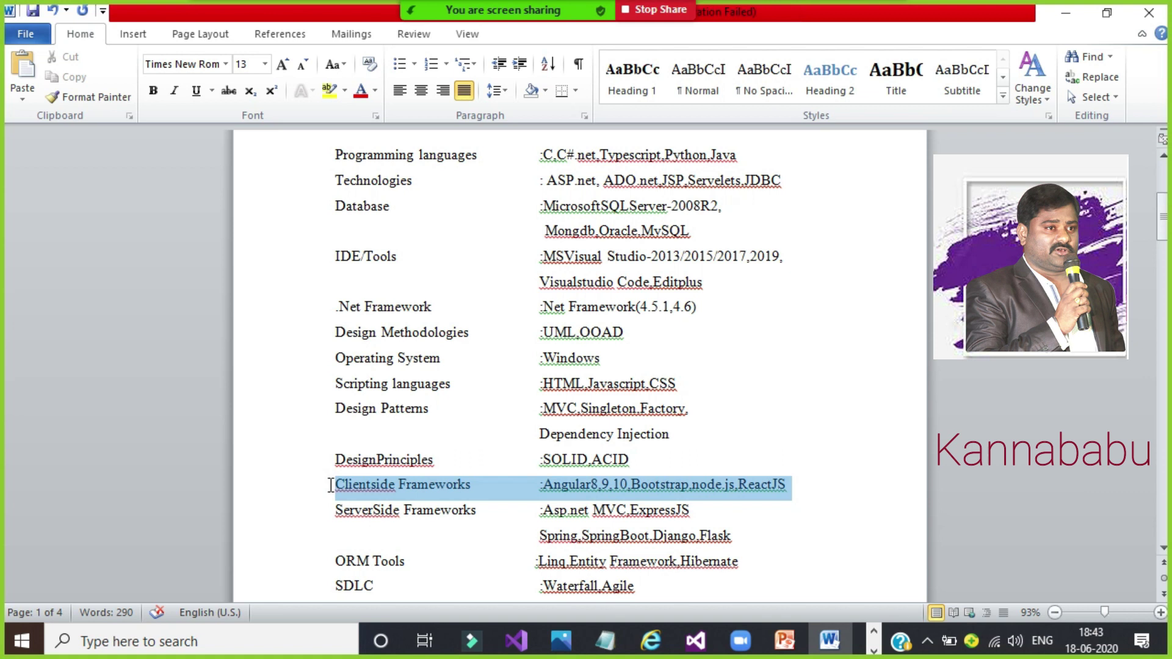
click(330, 485)
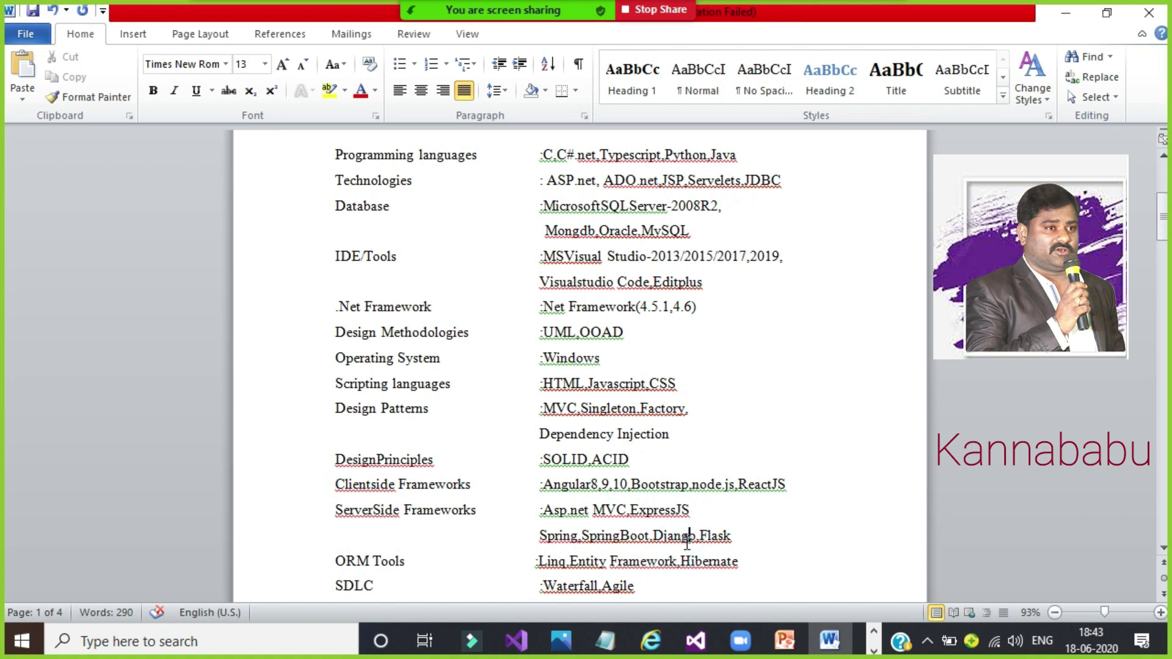
key(ctrl+End)
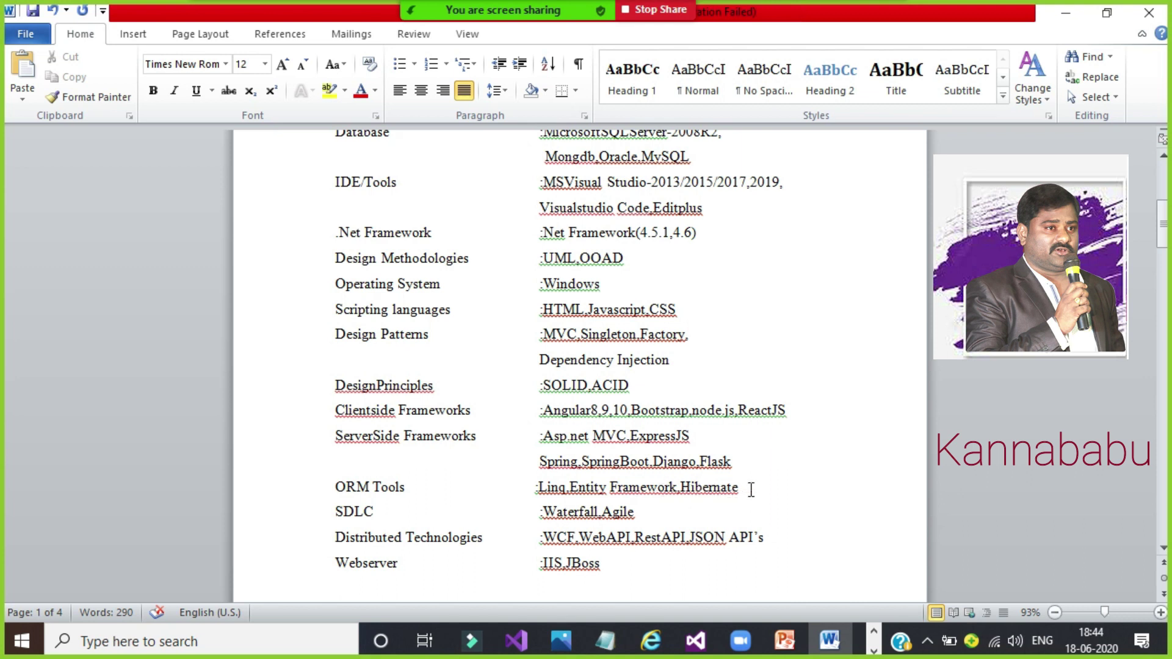
click(751, 489)
click(701, 521)
key(Down)
key(Down)
key(Down)
key(Down)
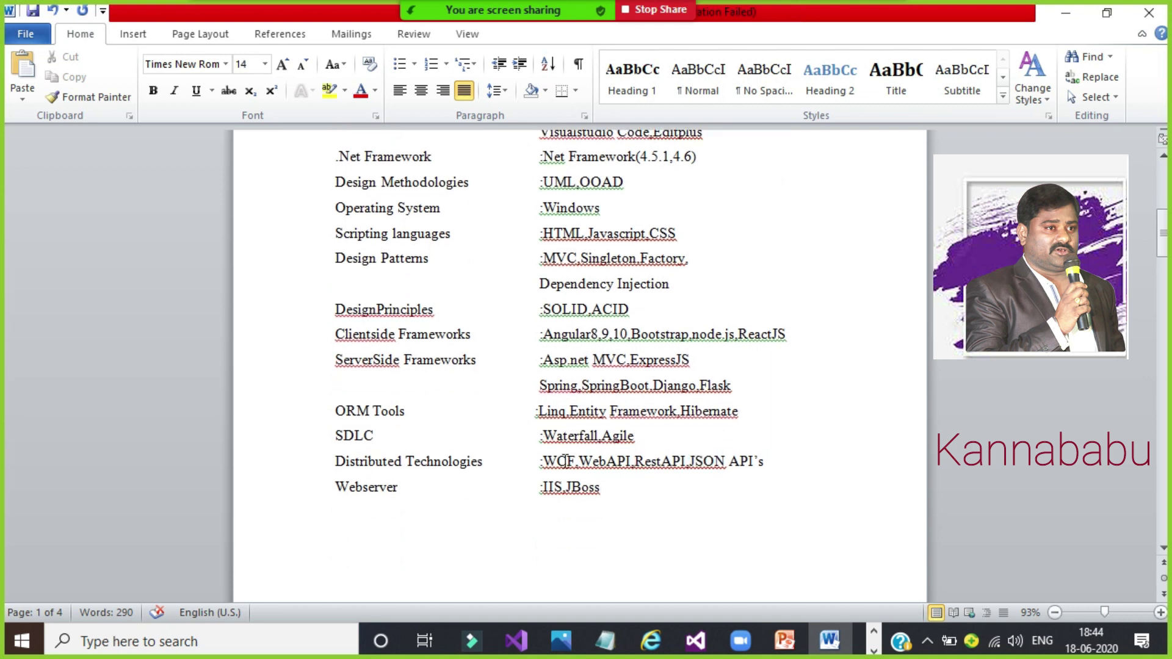
drag(548, 461, 727, 464)
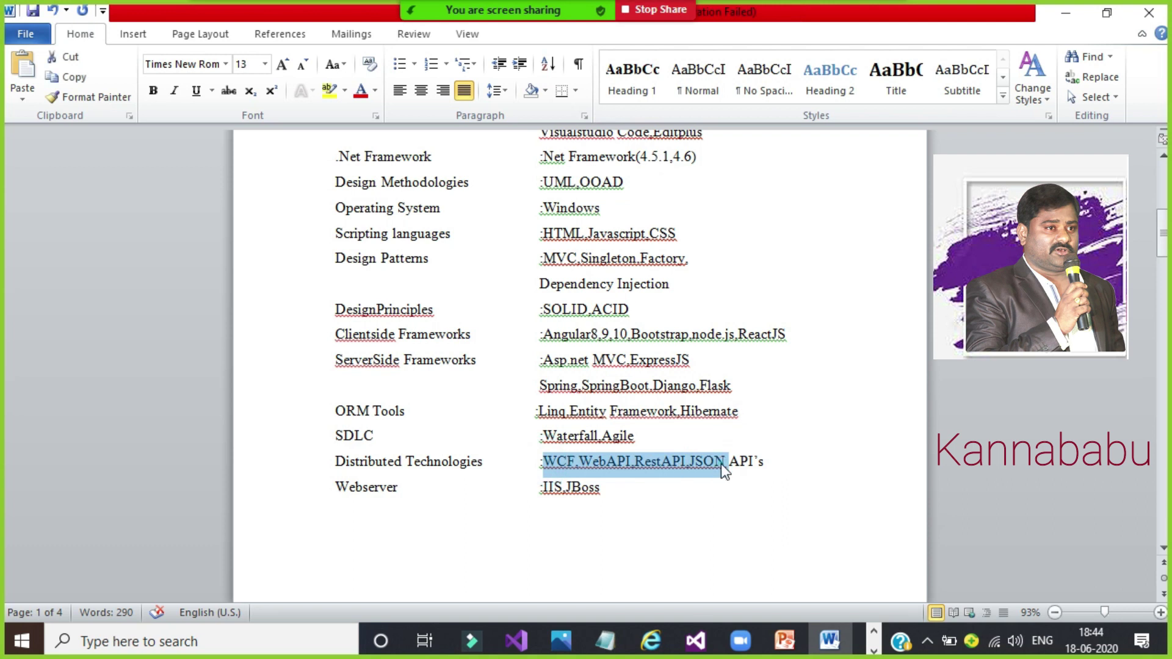
click(727, 462)
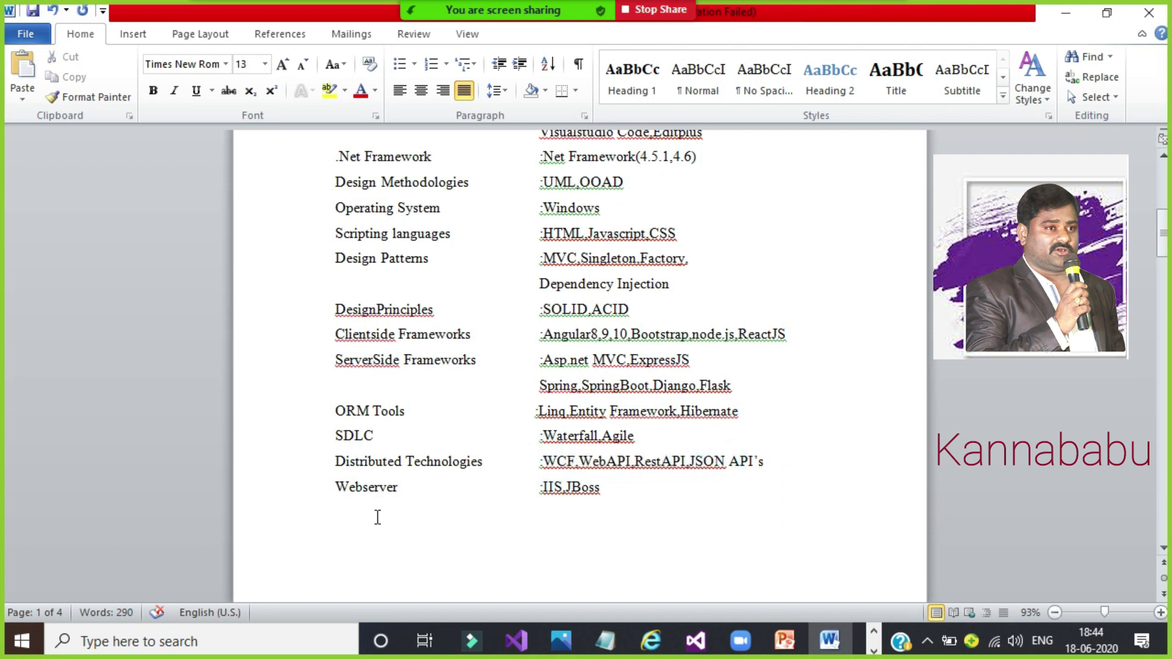
click(637, 497)
Step: Move the caret past the Webserver entry onto page 2's Educational Qualifications table
key(ctrl+Up)
key(ctrl+Up)
key(ctrl+Up)
key(ctrl+Up)
key(ctrl+Up)
key(ctrl+Up)
key(ctrl+Up)
key(ctrl+Up)
key(ctrl+Up)
key(ctrl+Up)
key(ctrl+Up)
key(ctrl+Up)
key(ctrl+Up)
key(ctrl+Up)
key(ctrl+Up)
key(ctrl+Up)
key(ctrl+Up)
key(ctrl+Up)
key(ctrl+Up)
key(ctrl+Up)
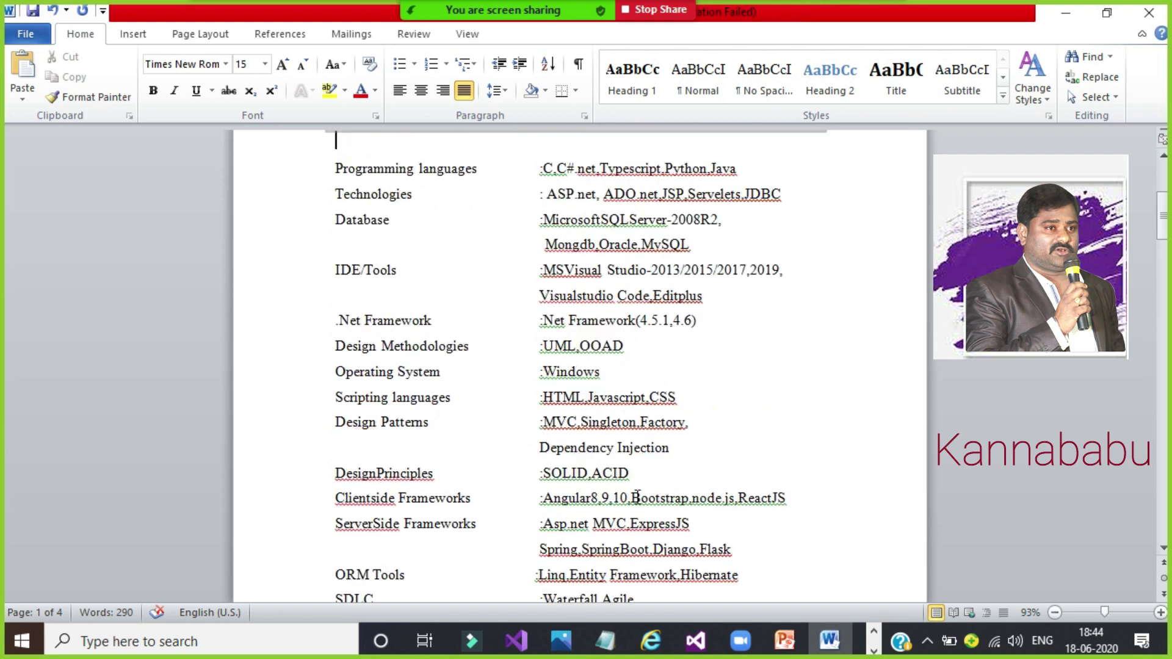
key(ctrl+Up)
key(ctrl+Up)
key(ctrl+Up)
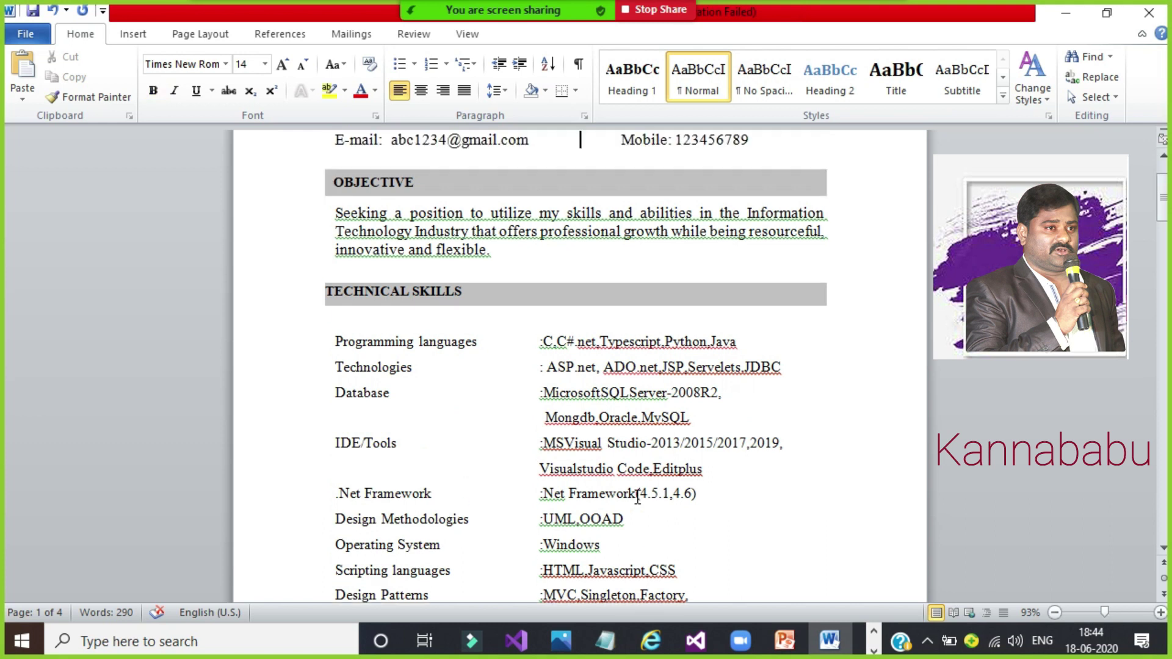
key(ctrl+Down)
key(ctrl+Down)
key(ctrl+Down)
key(ctrl+Down)
key(ctrl+Down)
key(ctrl+Down)
key(ctrl+Down)
key(ctrl+Down)
key(ctrl+Down)
key(ctrl+Down)
key(ctrl+Down)
key(ctrl+Down)
key(ctrl+Down)
key(ctrl+Down)
key(ctrl+Down)
key(ctrl+Down)
key(ctrl+Down)
key(ctrl+Down)
key(ctrl+Down)
key(ctrl+Down)
key(ctrl+Down)
key(ctrl+Down)
key(ctrl+Down)
key(ctrl+Down)
key(ctrl+Down)
key(ctrl+Down)
key(ctrl+Down)
key(ctrl+Down)
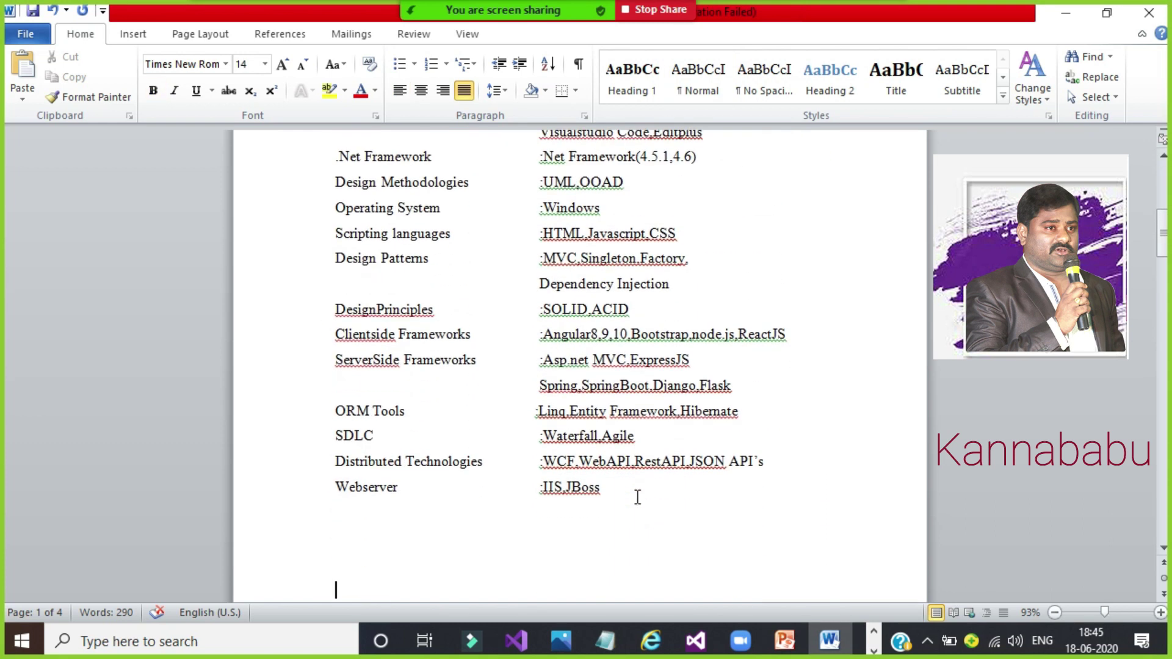
key(ctrl+Down)
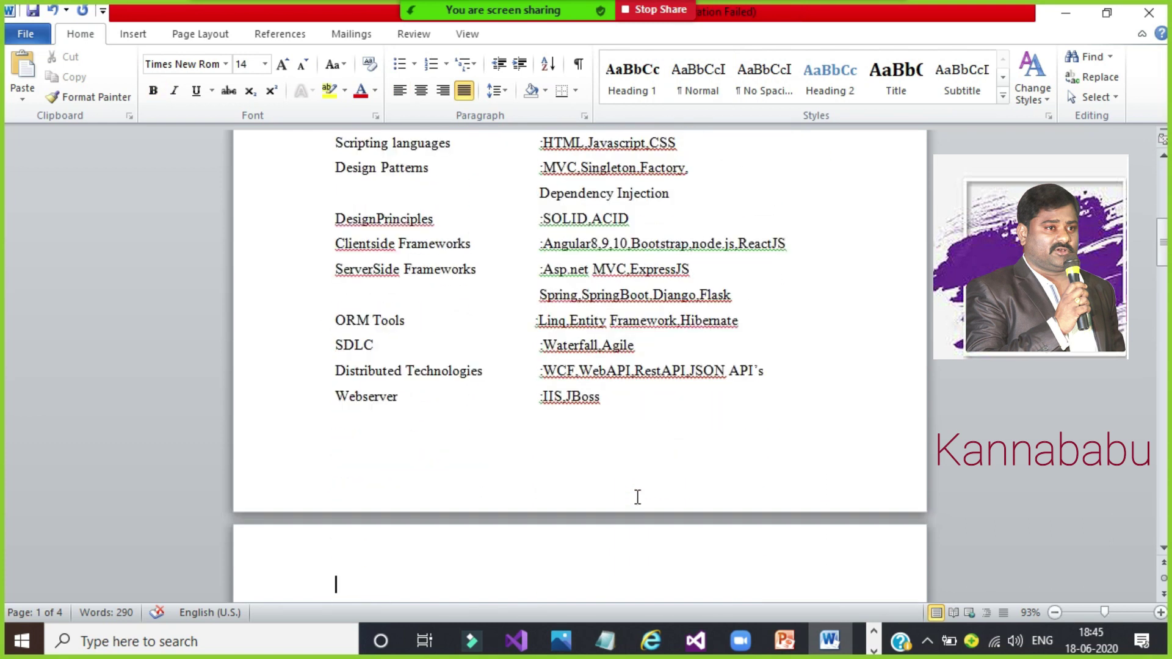
key(ctrl+Up)
key(ctrl+Up)
key(Up)
key(Up)
key(Up)
key(Up)
key(Up)
key(Up)
key(Up)
key(Up)
key(Up)
key(Up)
key(Up)
key(Up)
key(Up)
key(Up)
key(Up)
key(Up)
key(Up)
key(Up)
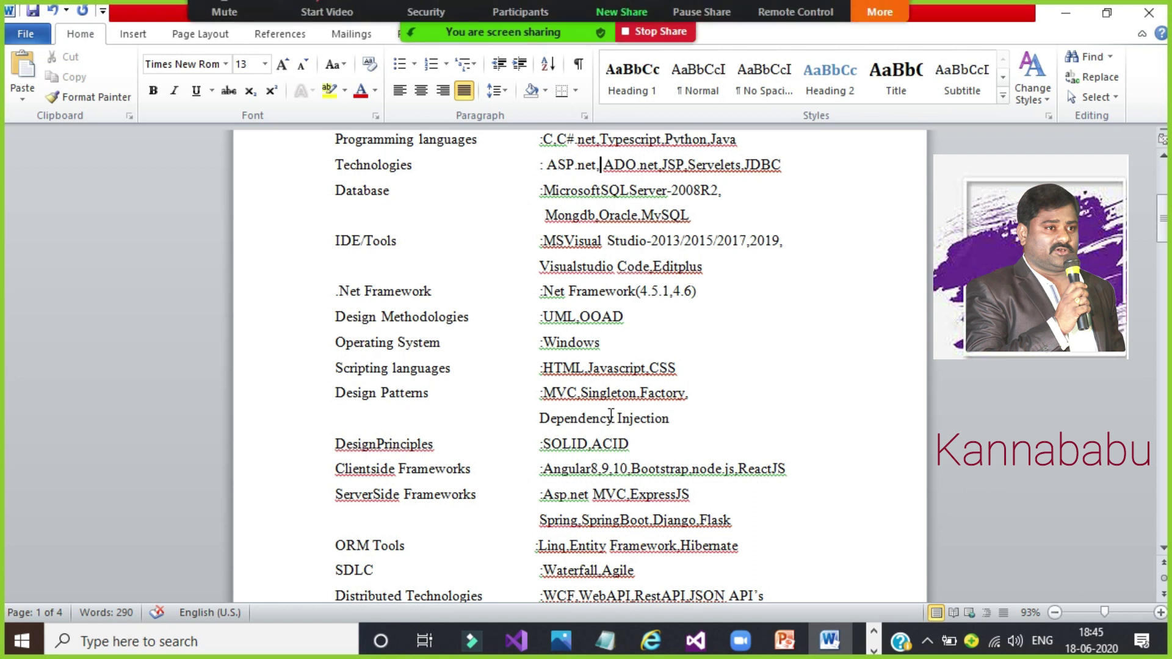
key(Down)
key(Down)
key(Down)
key(Down)
key(Down)
key(Down)
key(Down)
key(Down)
key(Down)
key(Down)
key(Down)
key(Down)
key(Down)
key(Down)
key(Down)
key(Down)
key(Down)
key(Down)
key(Down)
key(Down)
key(Down)
key(Down)
key(Down)
key(Down)
key(Down)
key(Down)
key(Down)
key(Down)
key(Down)
key(Down)
key(Down)
key(Down)
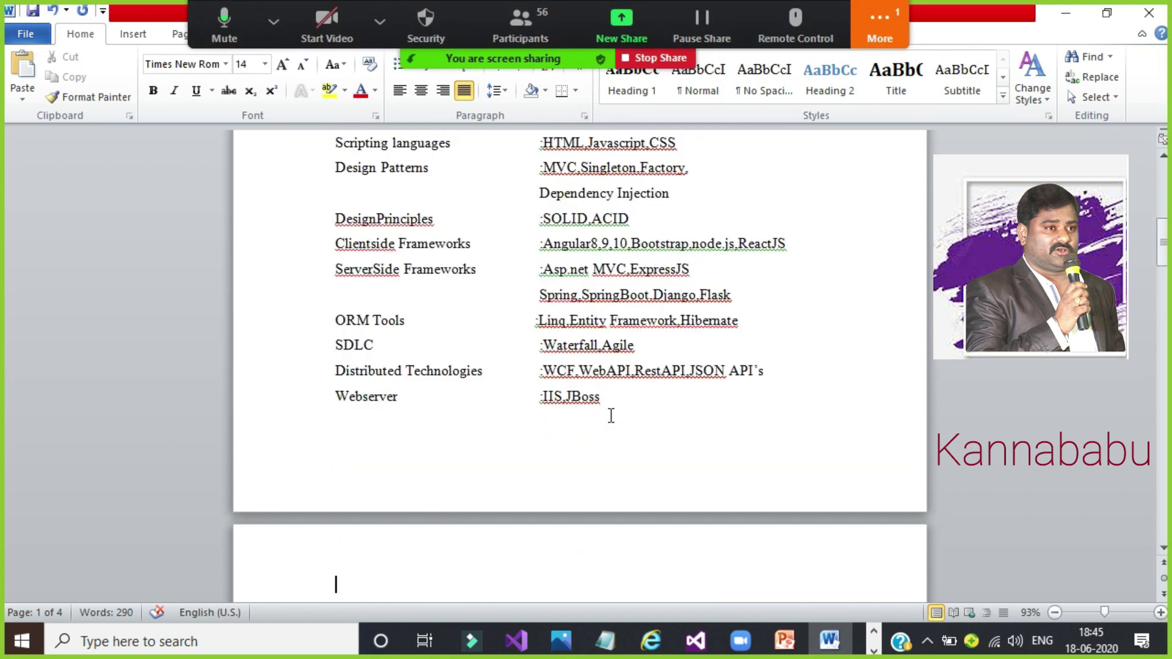
key(Down)
key(Down)
key(Down)
key(Down)
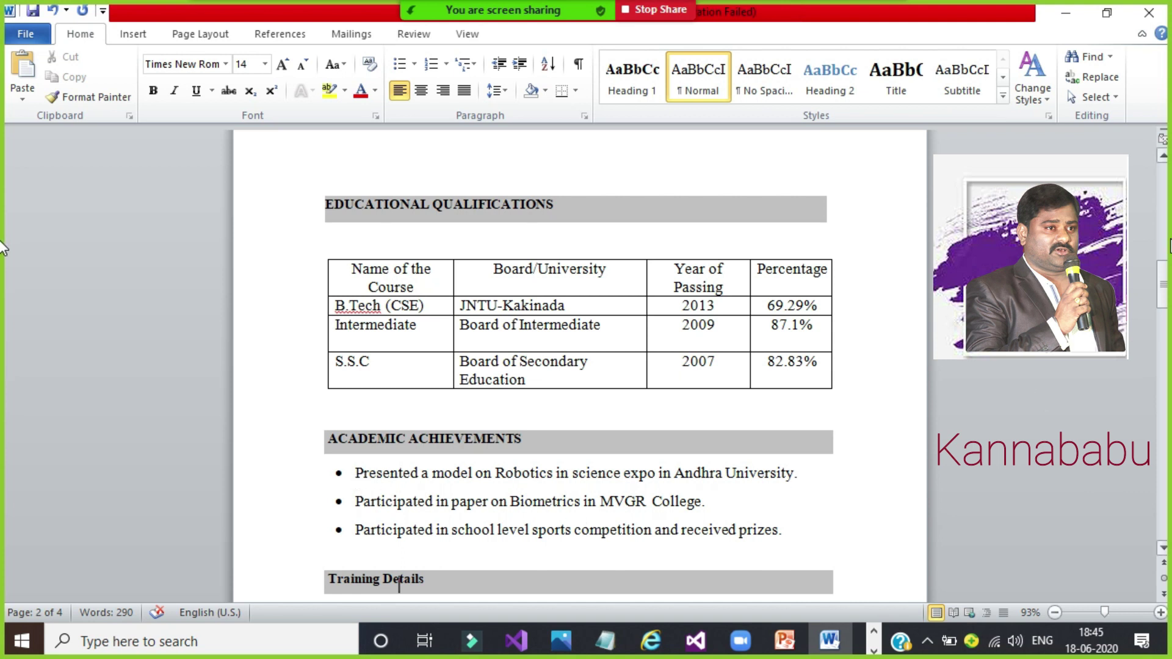
Step: Scroll down to page 3's Training Project Details with the FoodCourt project entry
scroll(1164, 305, down, 1)
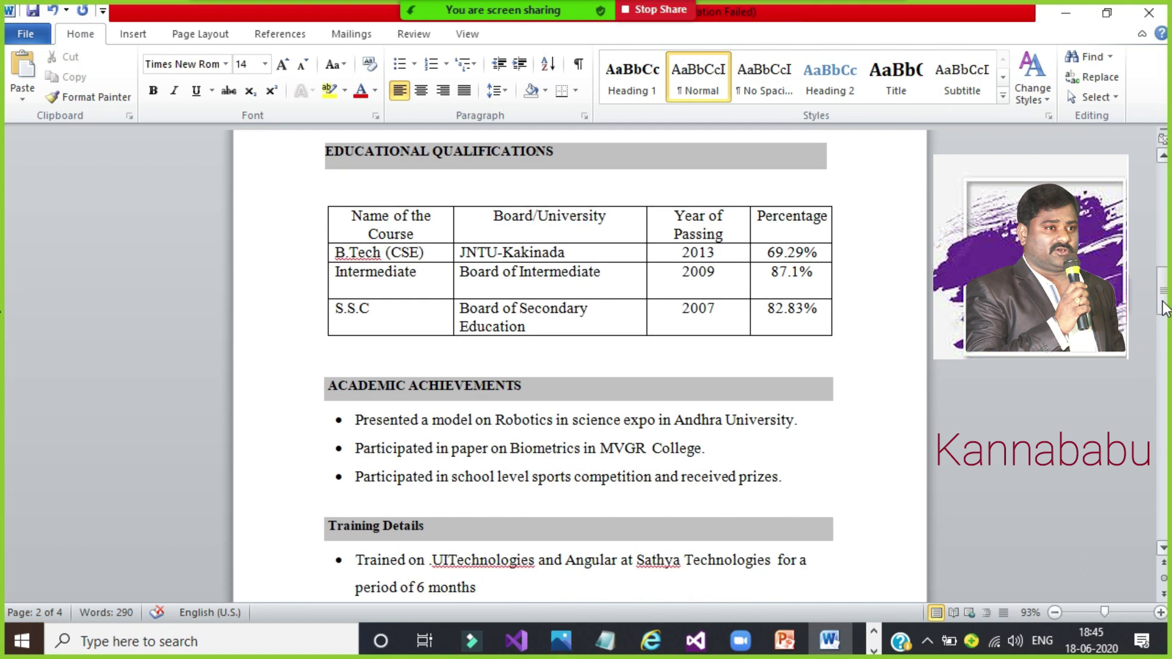
scroll(1165, 309, down, 5)
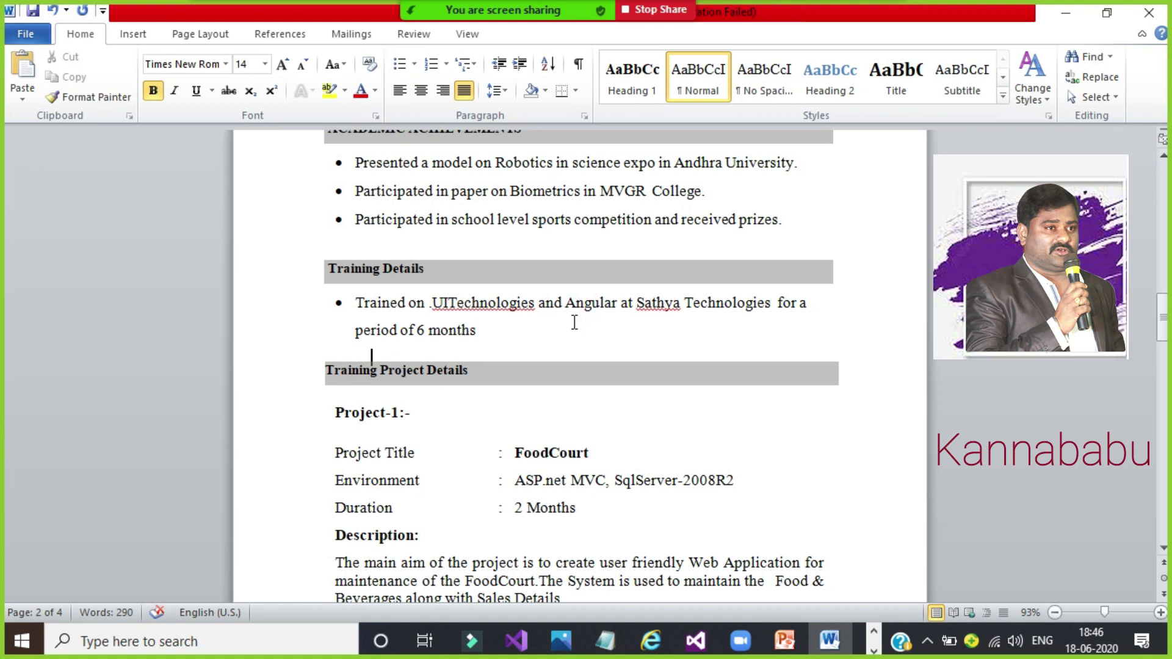
key(Down)
key(Down)
key(Down)
key(Down)
key(Down)
key(Down)
key(Down)
key(Down)
key(Down)
key(Down)
key(Down)
key(Down)
key(Down)
key(Down)
key(Down)
key(Down)
key(Down)
key(Down)
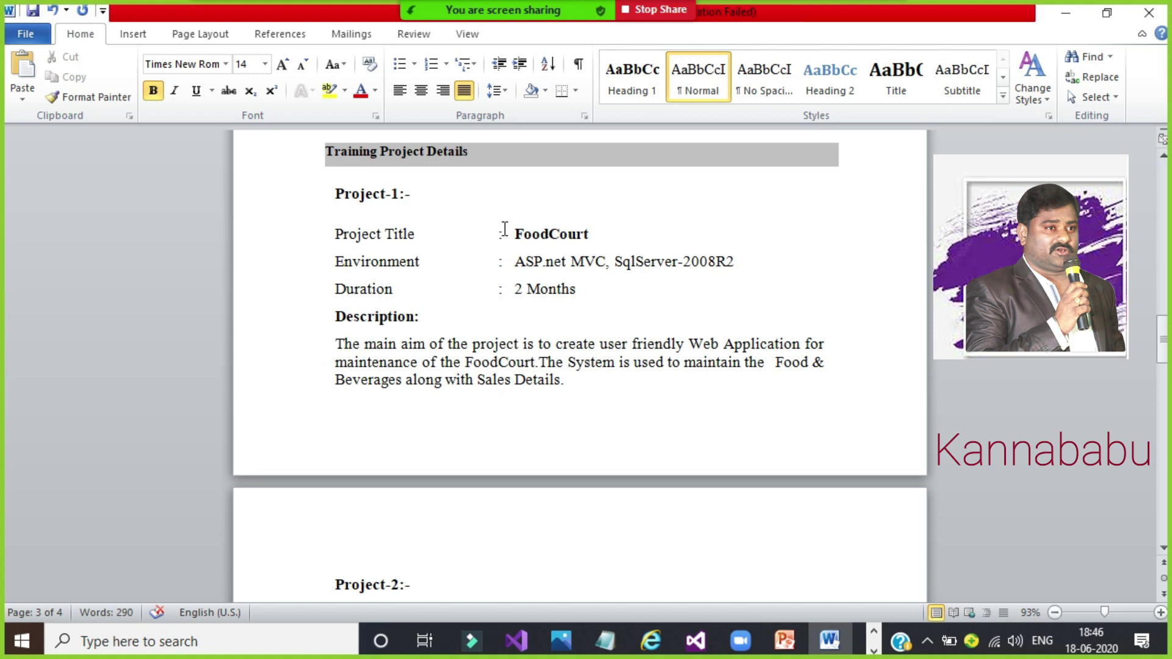
Step: Switch to Chrome and search YouTube for the author's FoodCourt project videos
click(873, 652)
click(874, 652)
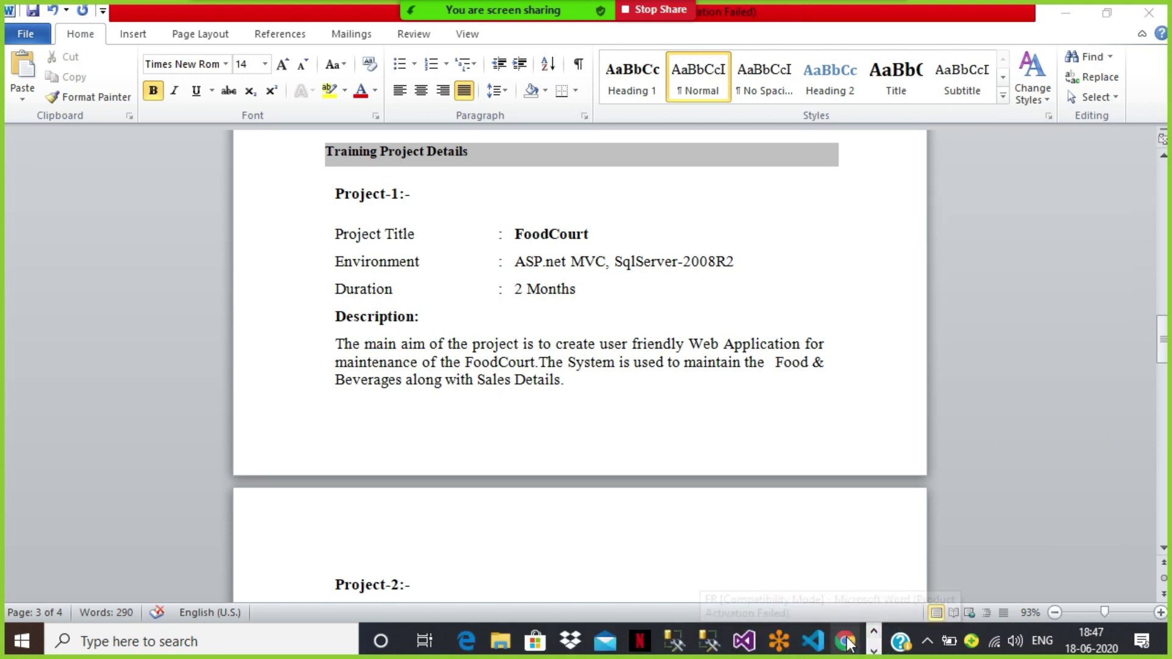
mouse_move(848, 644)
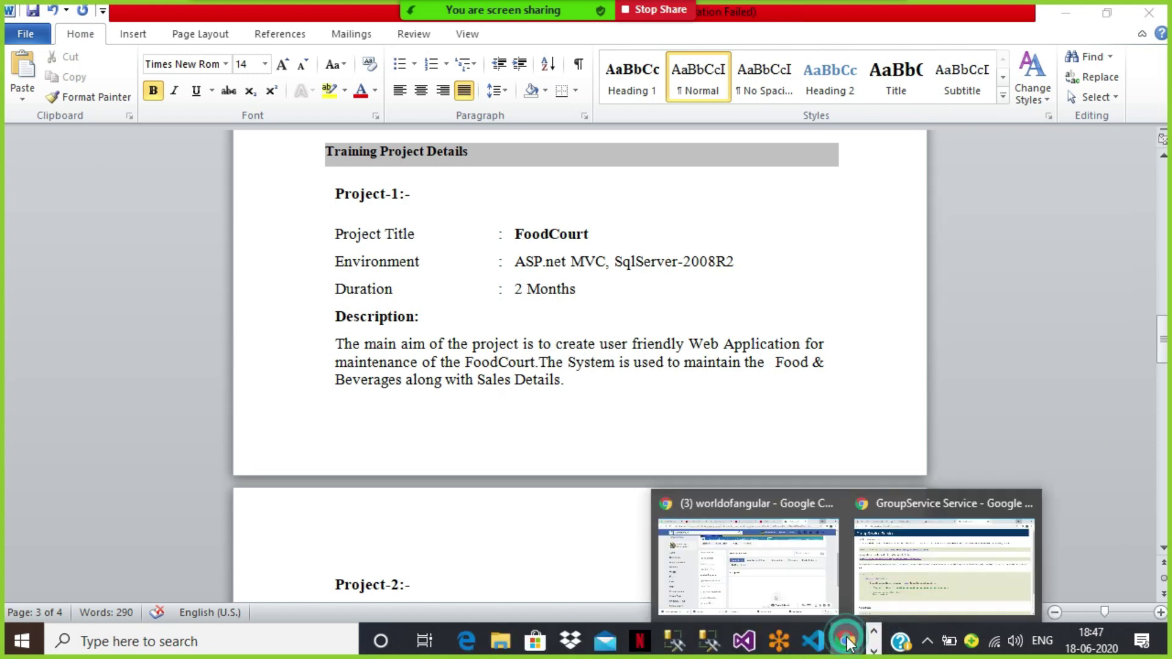
click(935, 578)
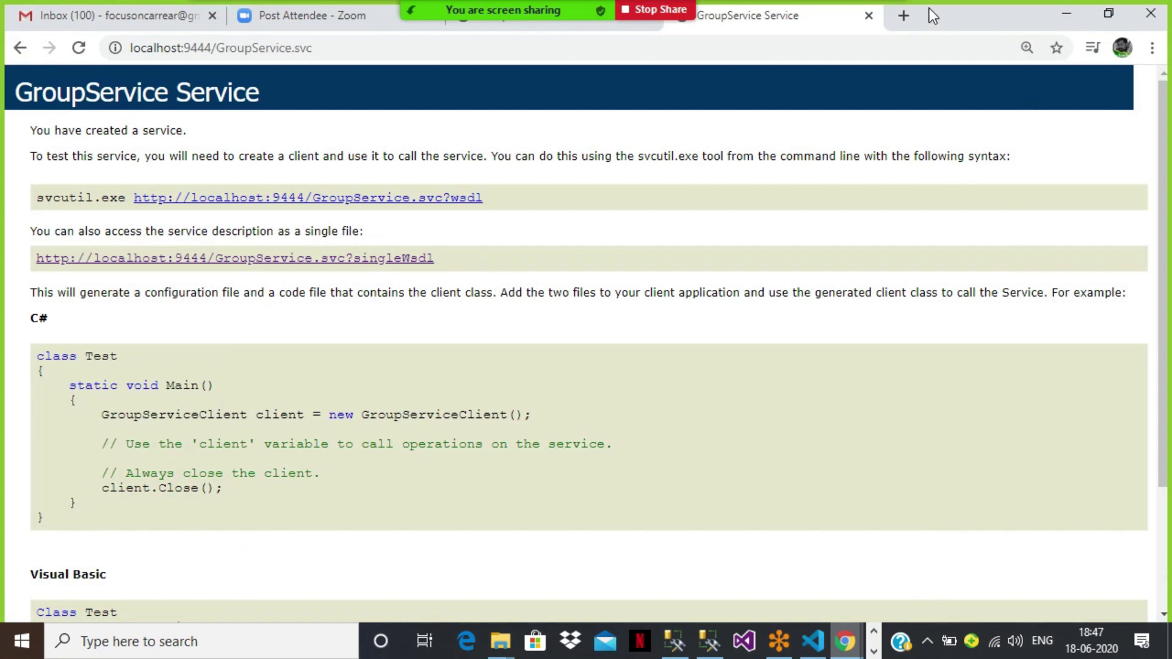
click(910, 15)
text(youtu)
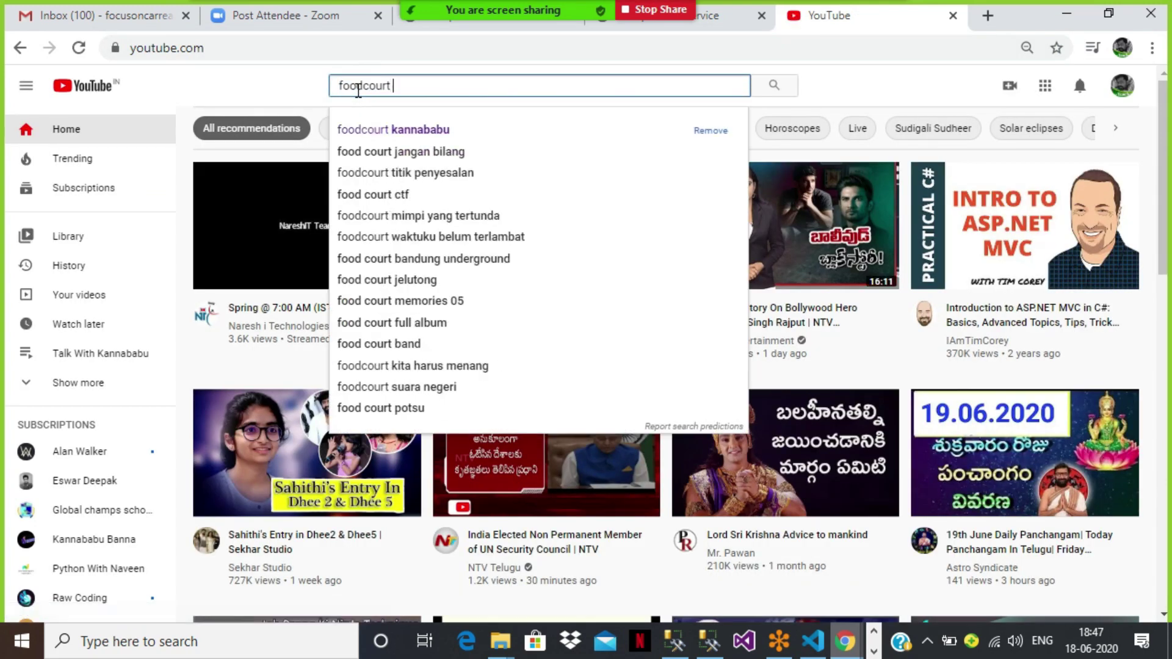
text(babu)
key(Return)
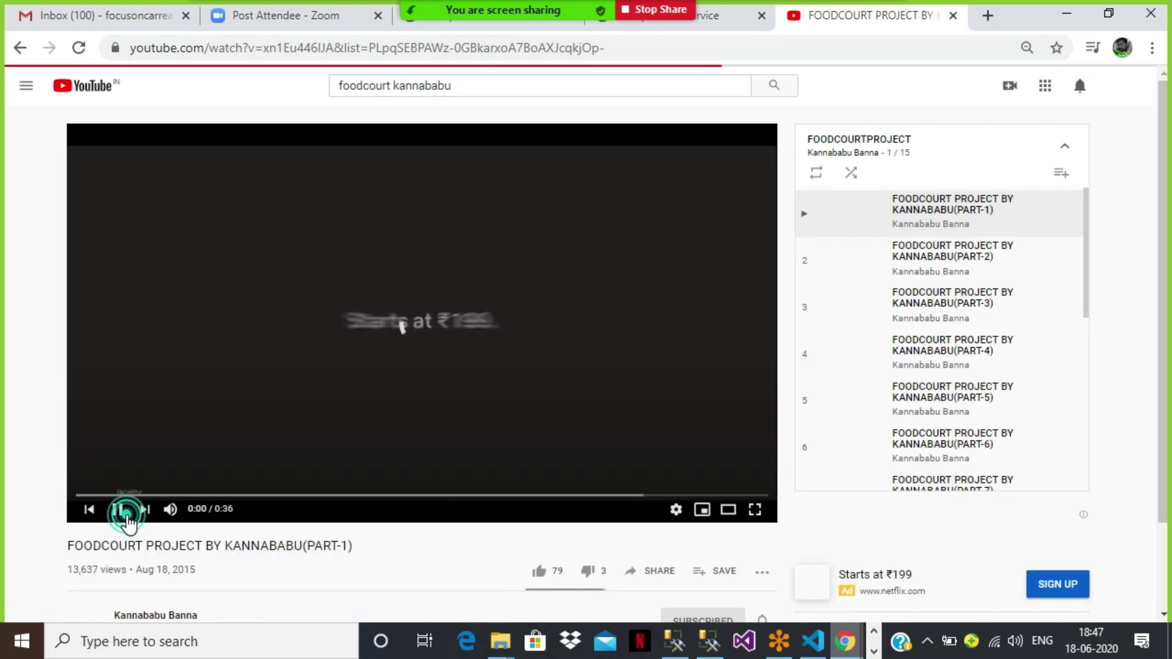
Step: Pause Part-1 and load FoodCourt project Part-2 from the playlist, then scroll the playlist
click(122, 513)
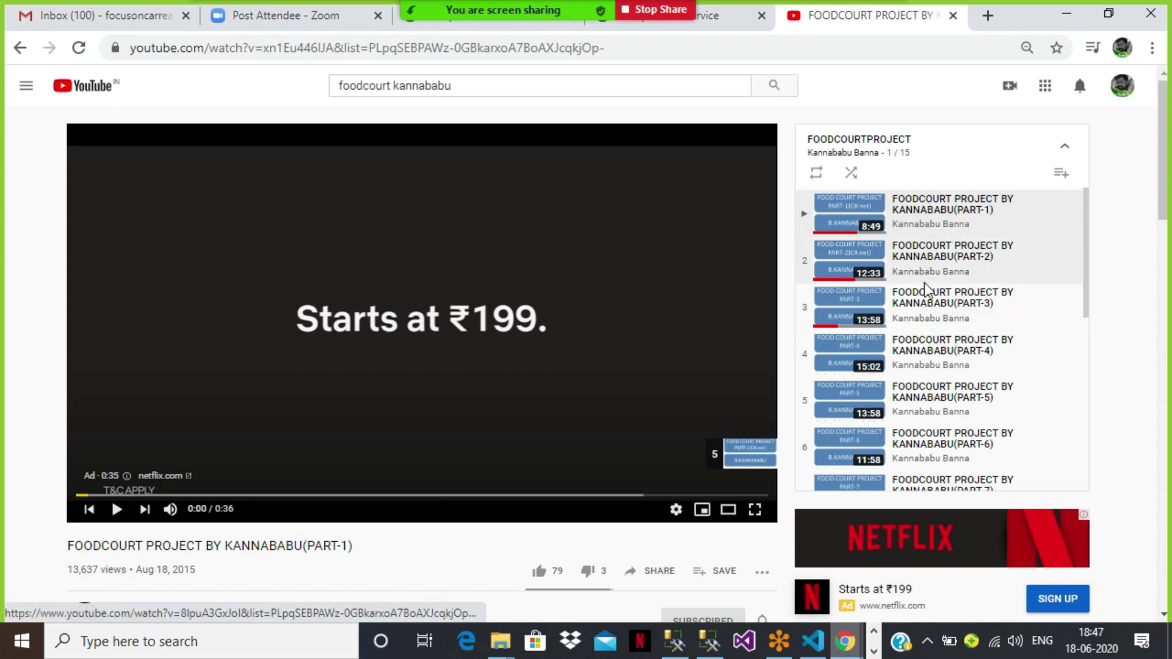
click(924, 262)
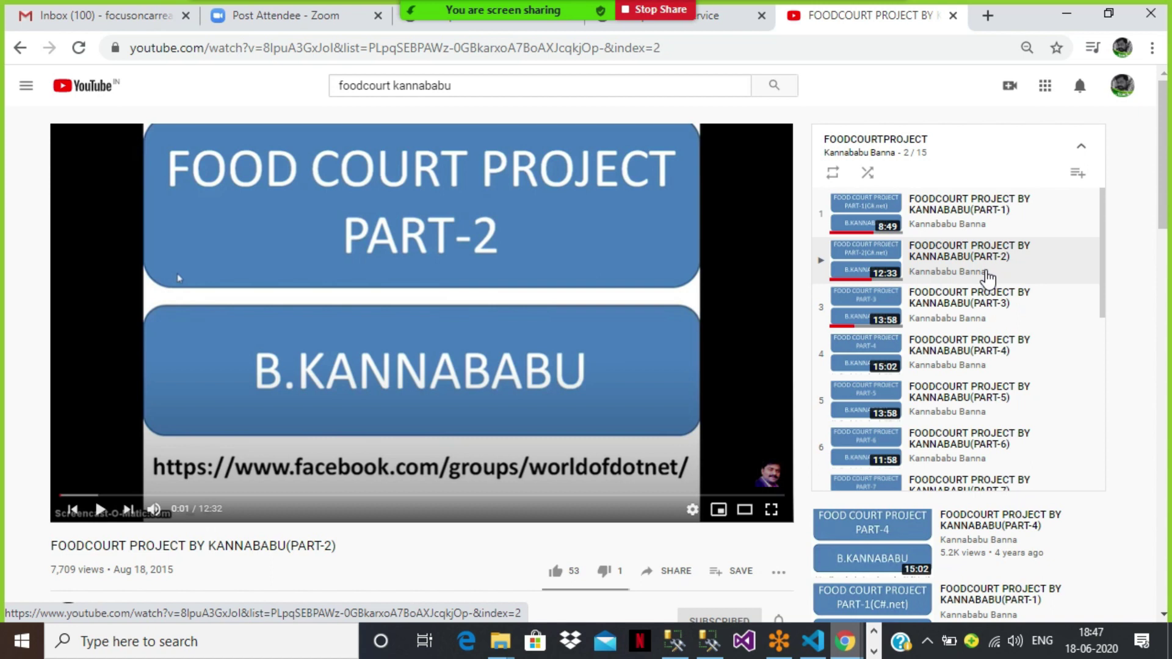
click(1103, 258)
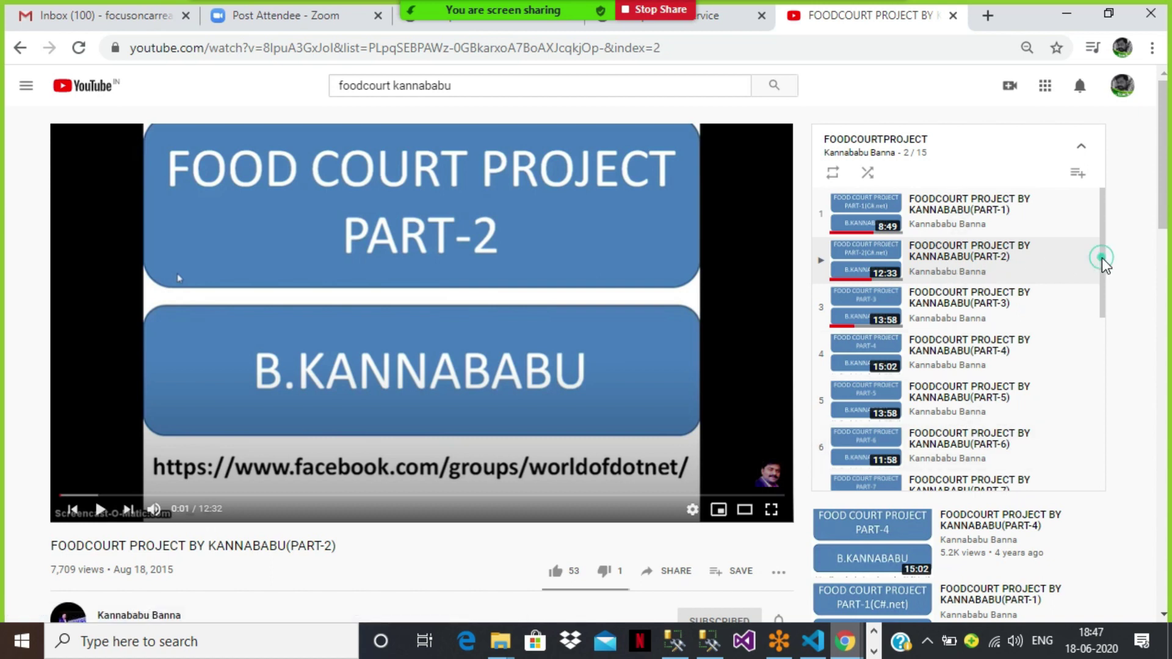
drag(1102, 257, 1099, 225)
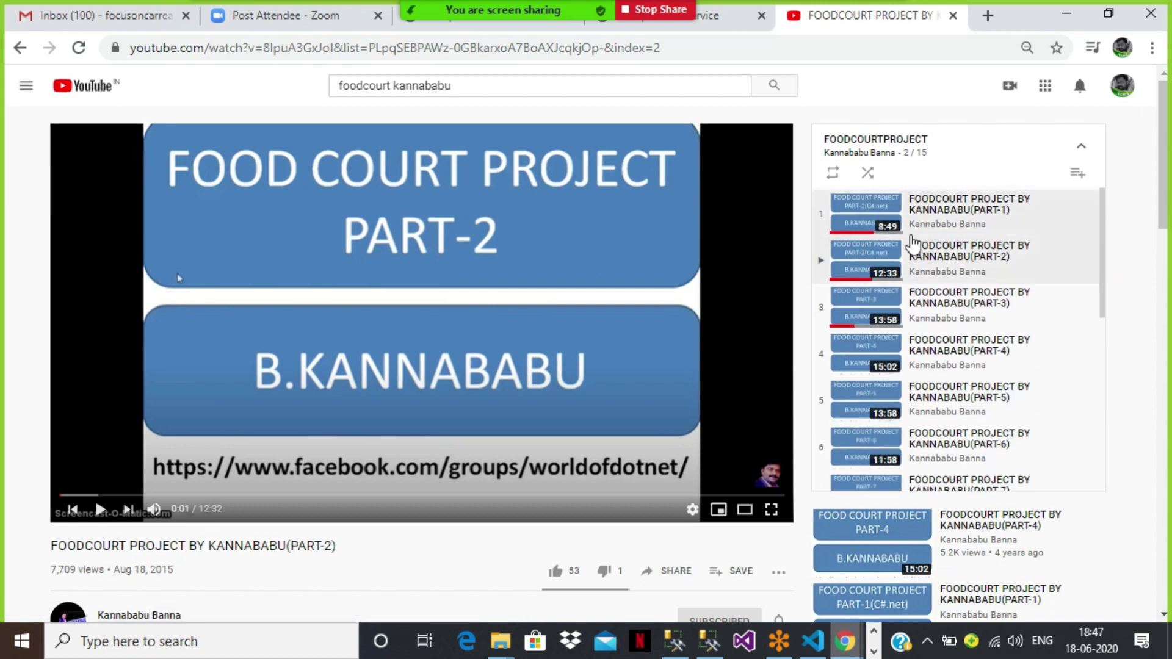
Step: Search YouTube for 'Travelbiz kannababu' and play the first TravelBiz project playlist
click(508, 93)
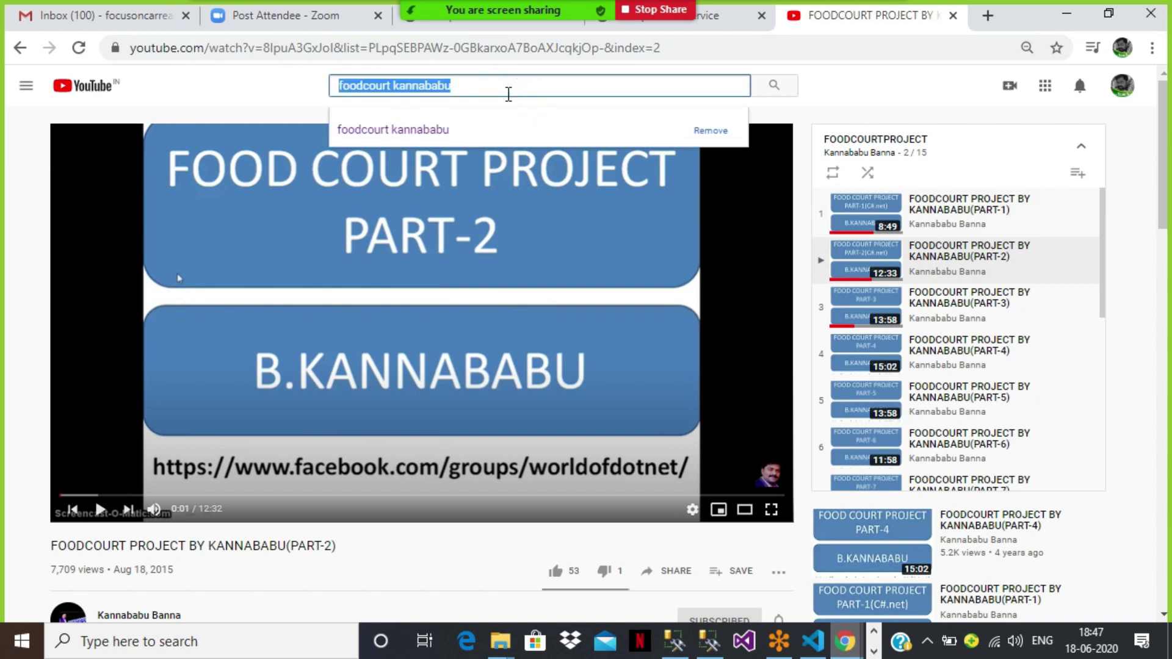
key(BackSpace)
text(T)
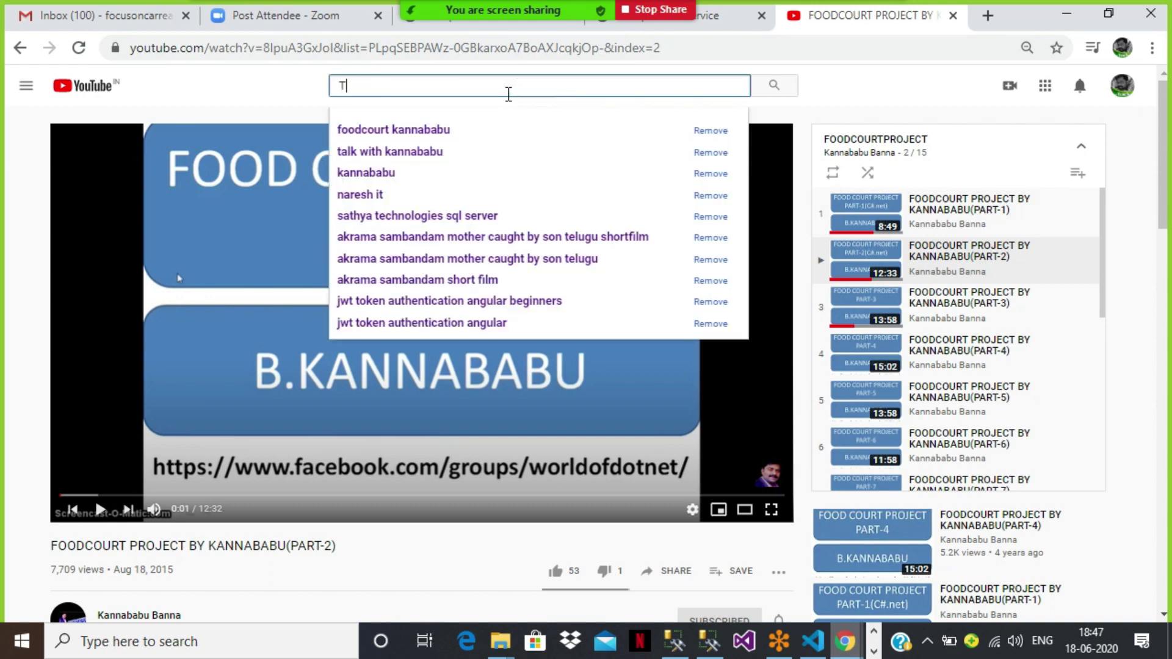
text(ravelbiz )
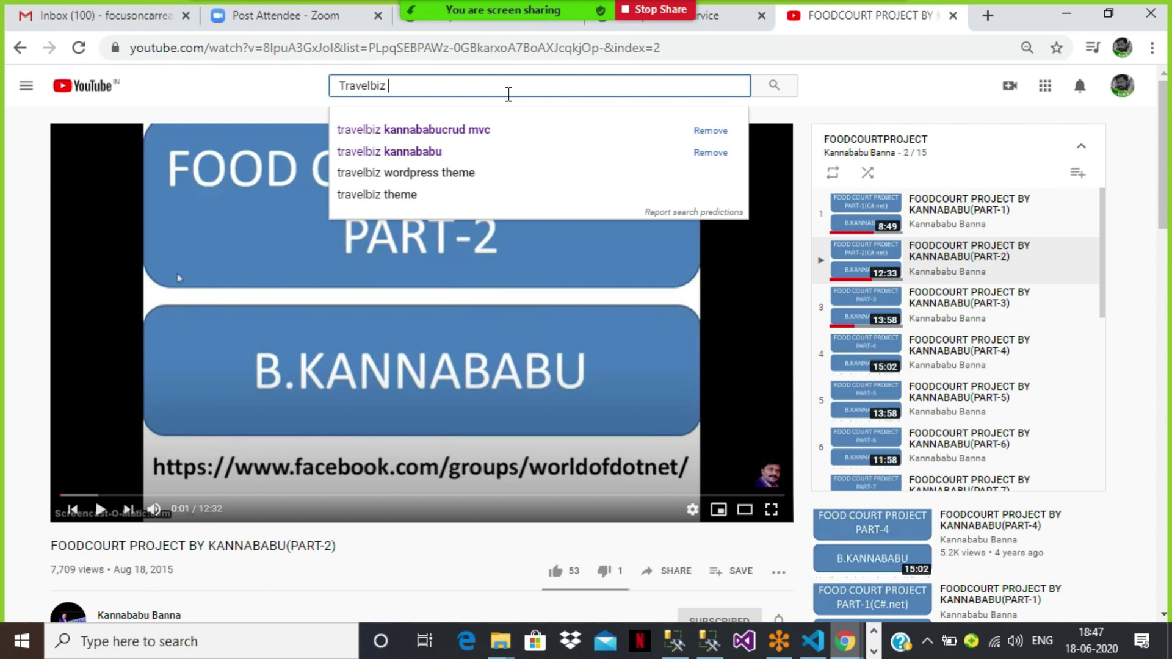
text(kannababu)
key(Return)
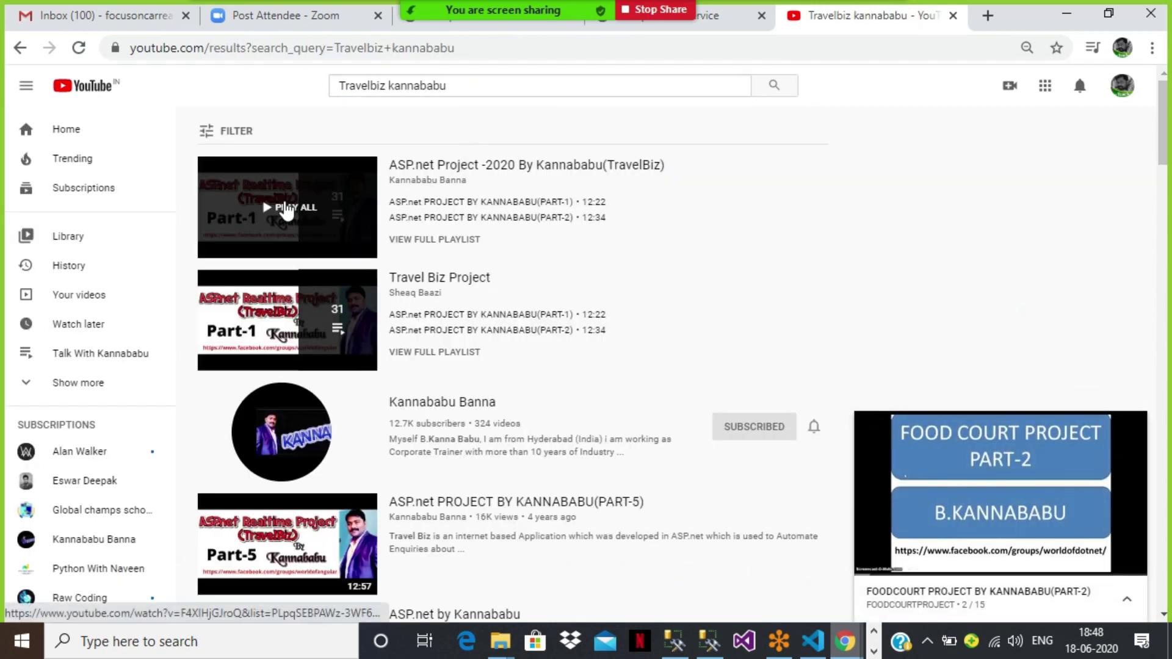
click(285, 208)
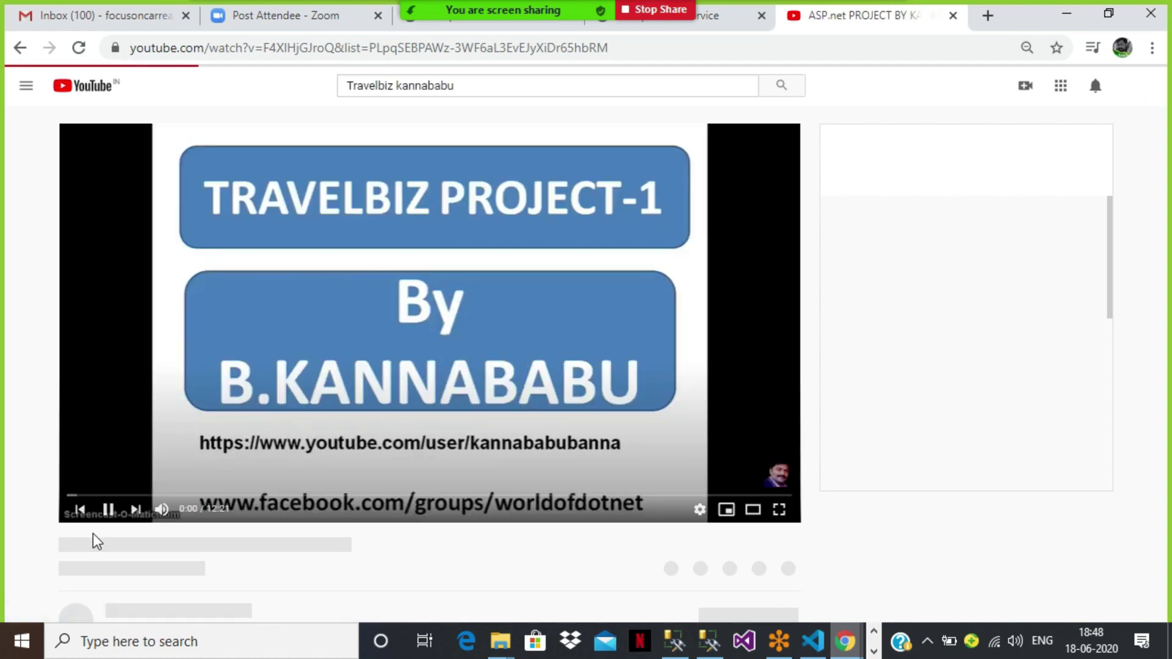
Step: Pause the TravelBiz video and skip ahead to 2:11, then 5:18
click(101, 511)
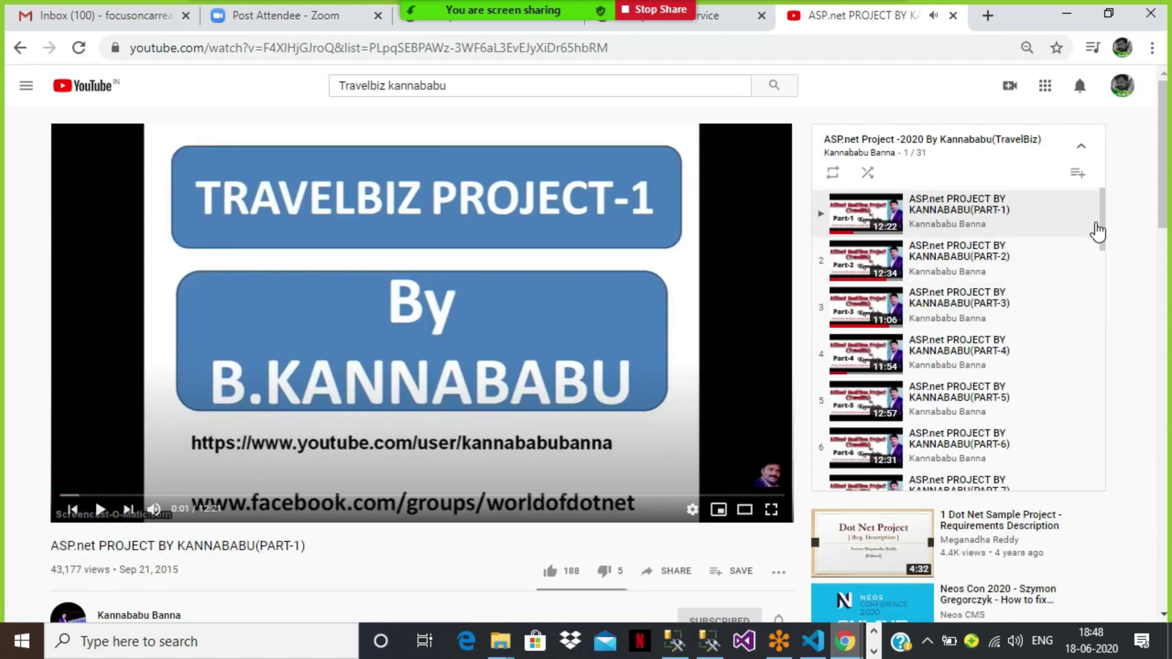
mouse_move(1106, 229)
mouse_down()
mouse_move(1151, 510)
mouse_move(1098, 299)
mouse_move(1103, 212)
mouse_up()
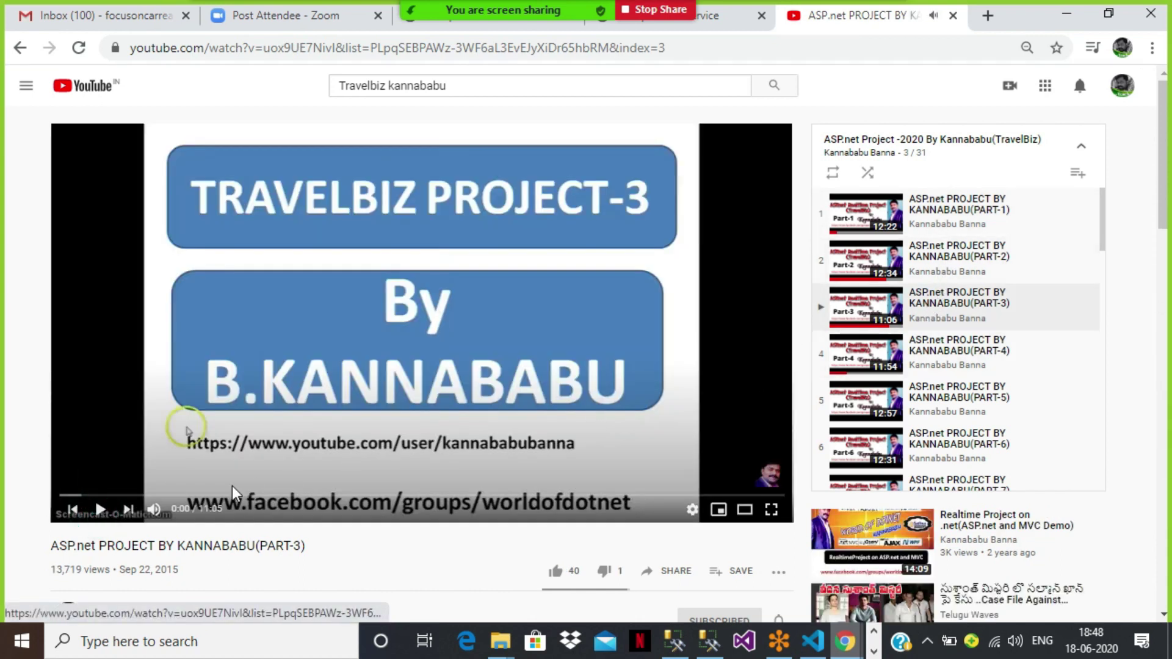
click(202, 495)
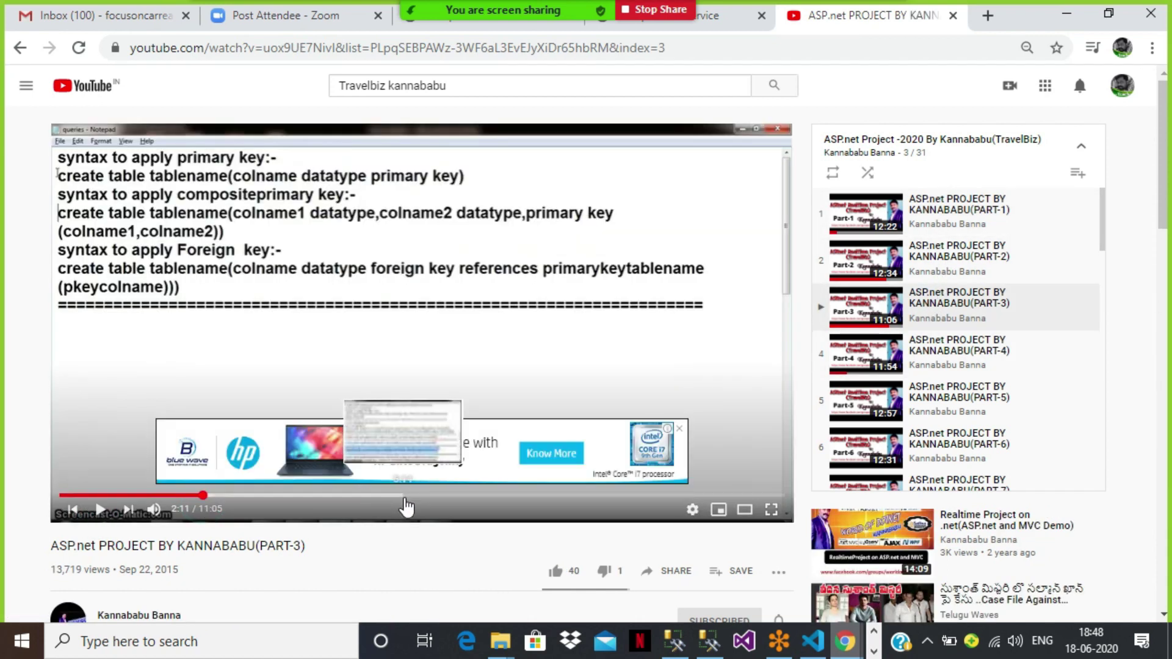
click(407, 496)
Step: Skip the TravelBiz video to 7:39, then search YouTube for project development videos
click(561, 496)
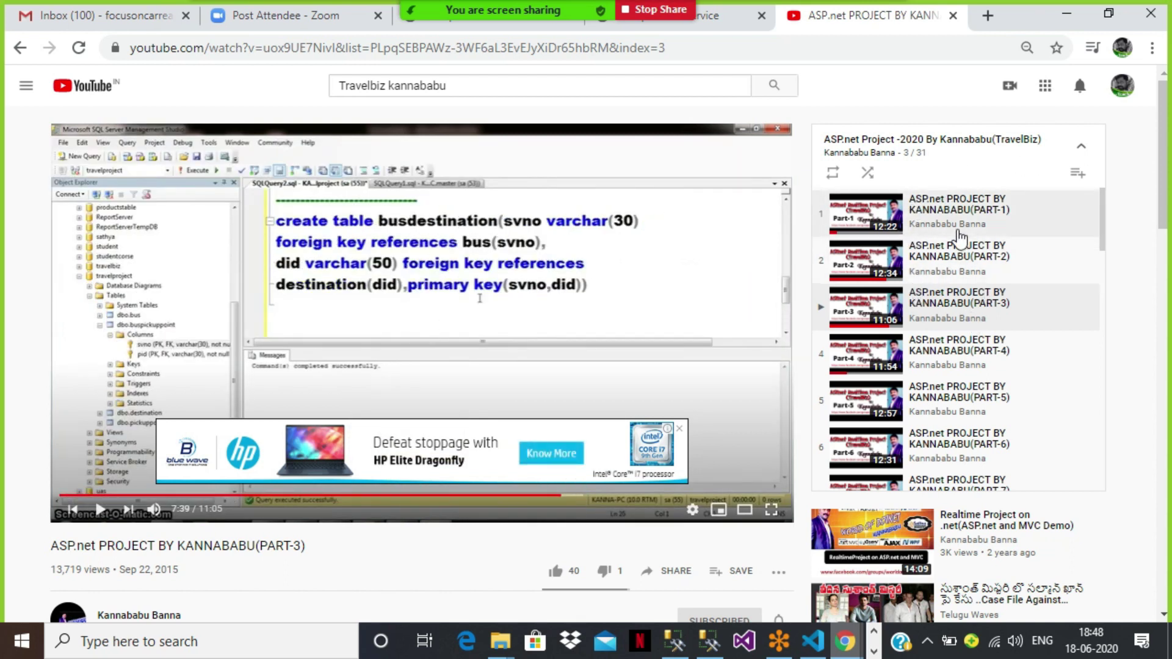
click(668, 95)
key(ctrl+a)
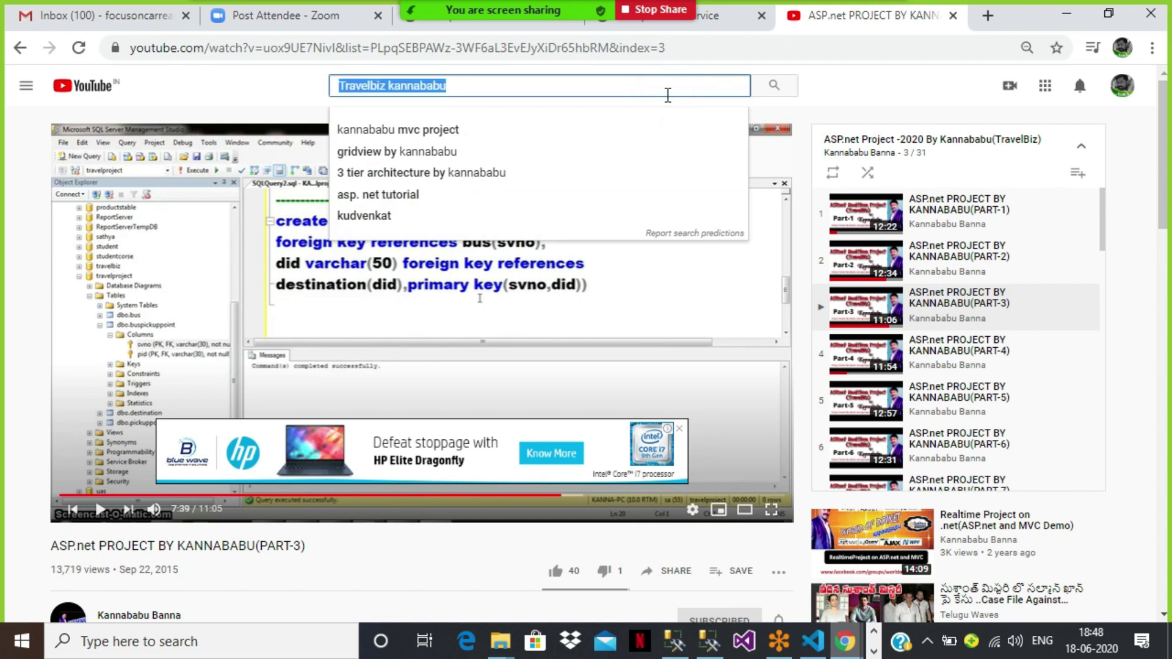
text(project)
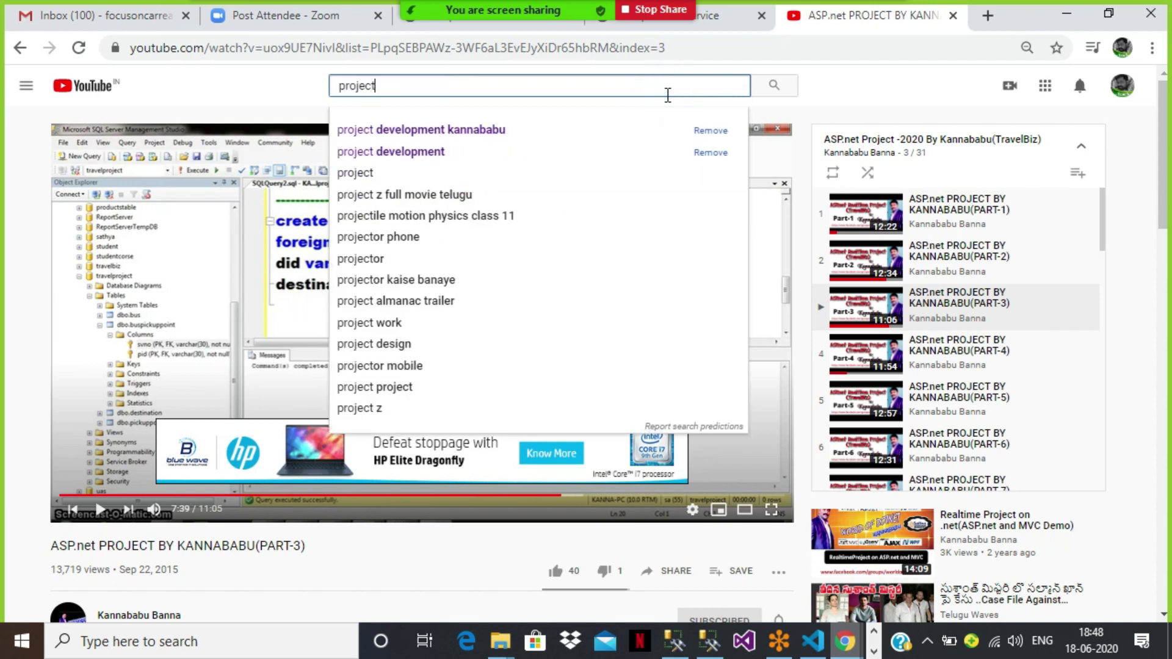
key(Down)
key(Return)
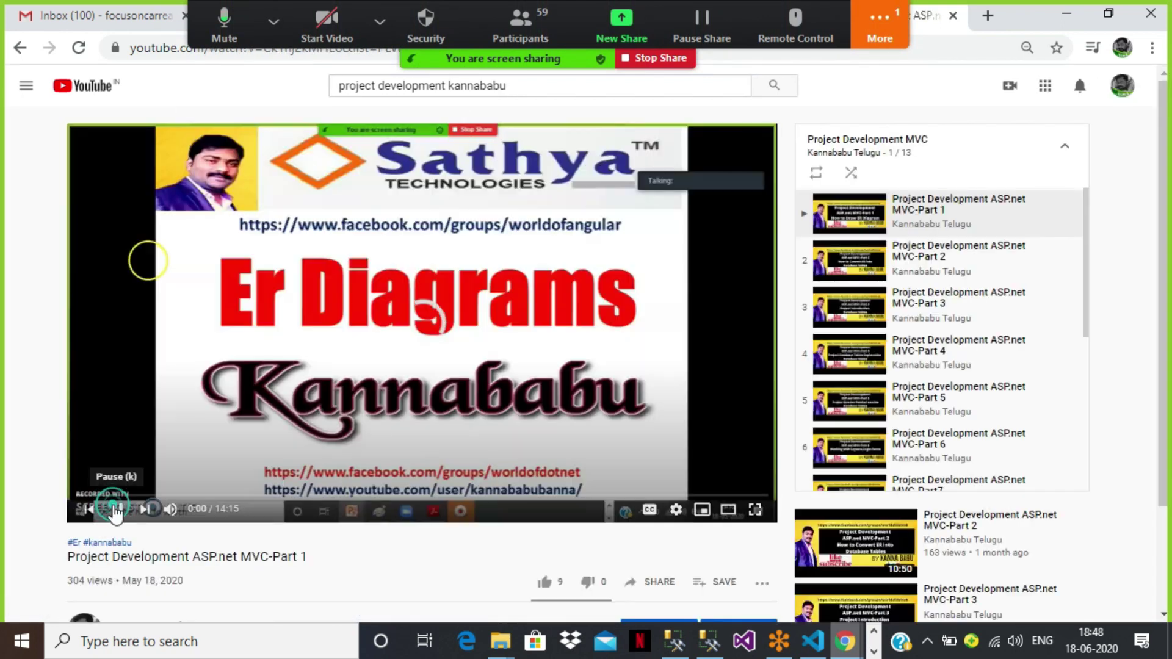
Step: Pause the Project Development Part 1 video and skim ahead to 5:19 and 7:56
click(116, 509)
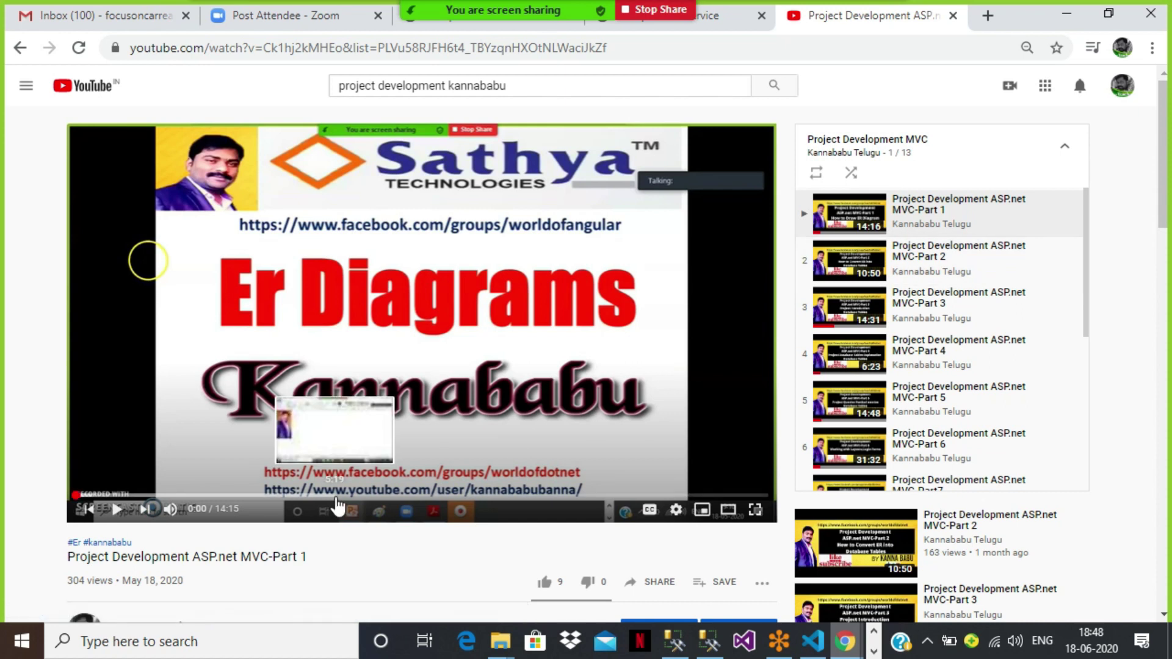
click(334, 496)
click(462, 496)
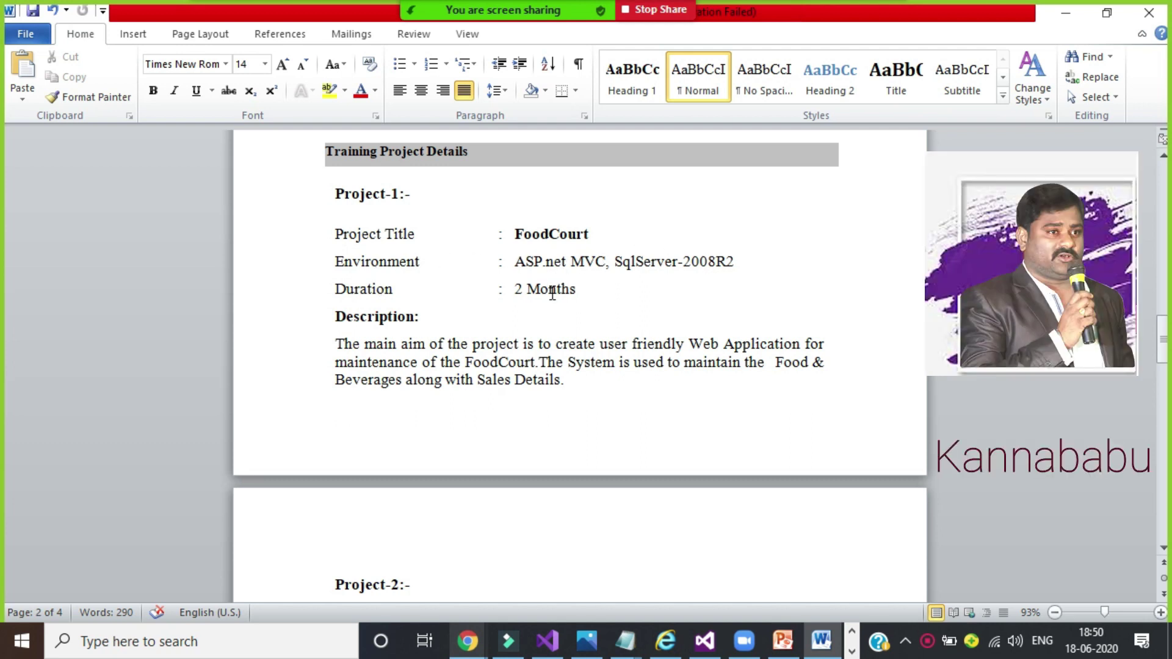
Step: Move from the FoodCourt description down to the TravelBiz project's 45days duration line
click(499, 362)
scroll(488, 210, down, 5)
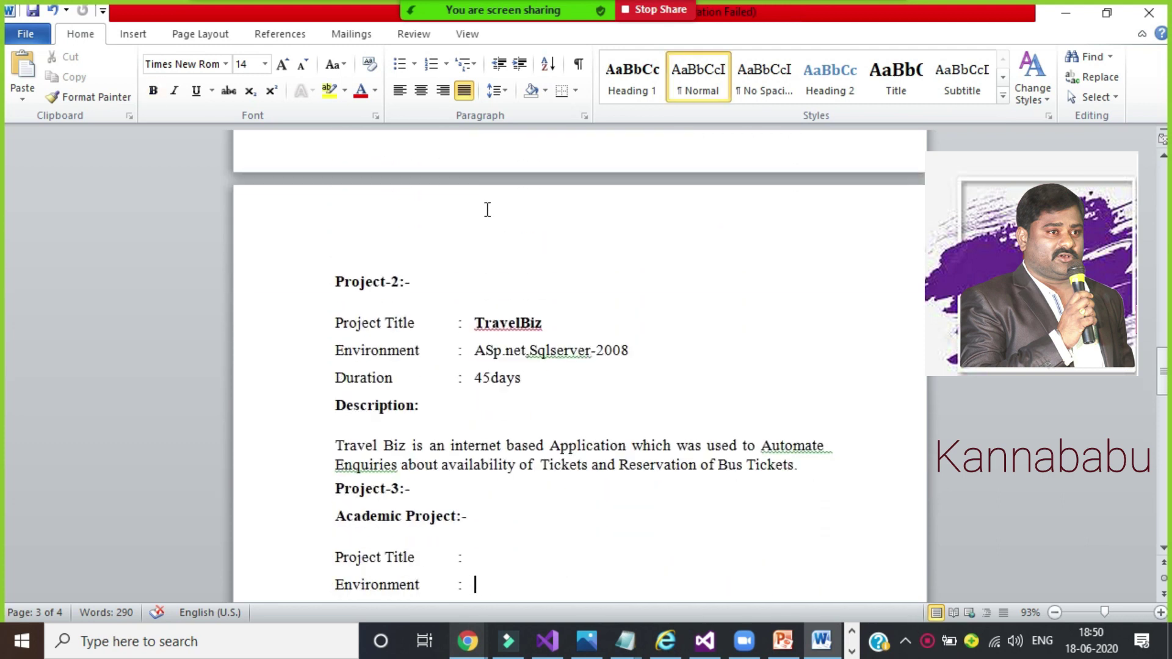
click(448, 324)
click(497, 323)
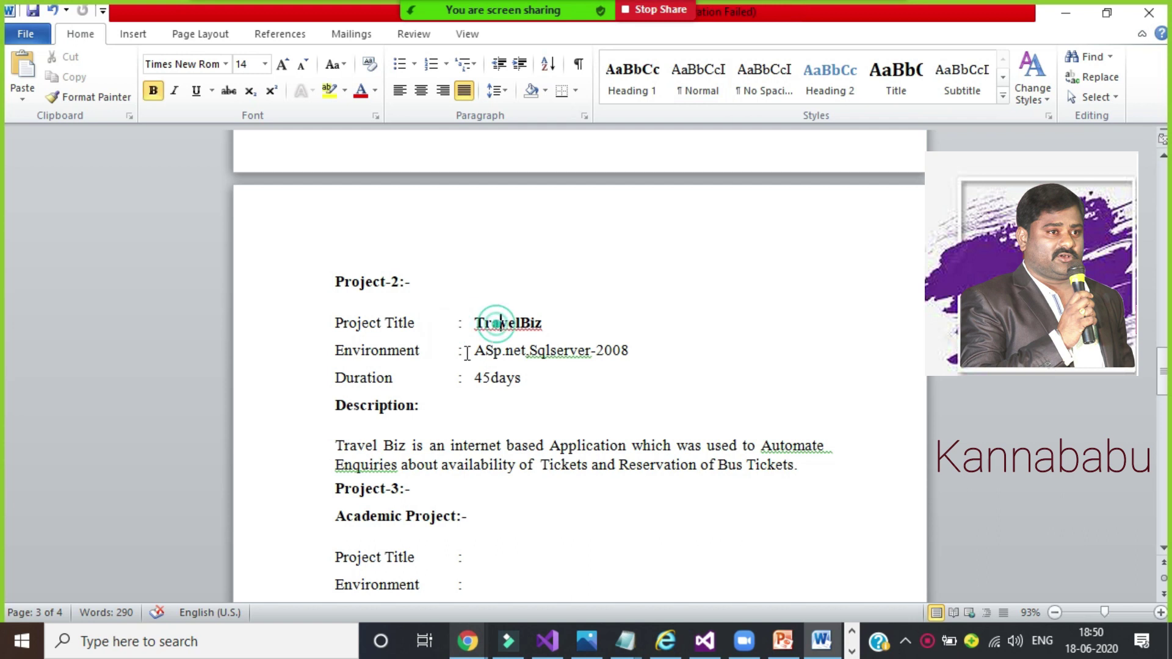
key(Down)
key(Down)
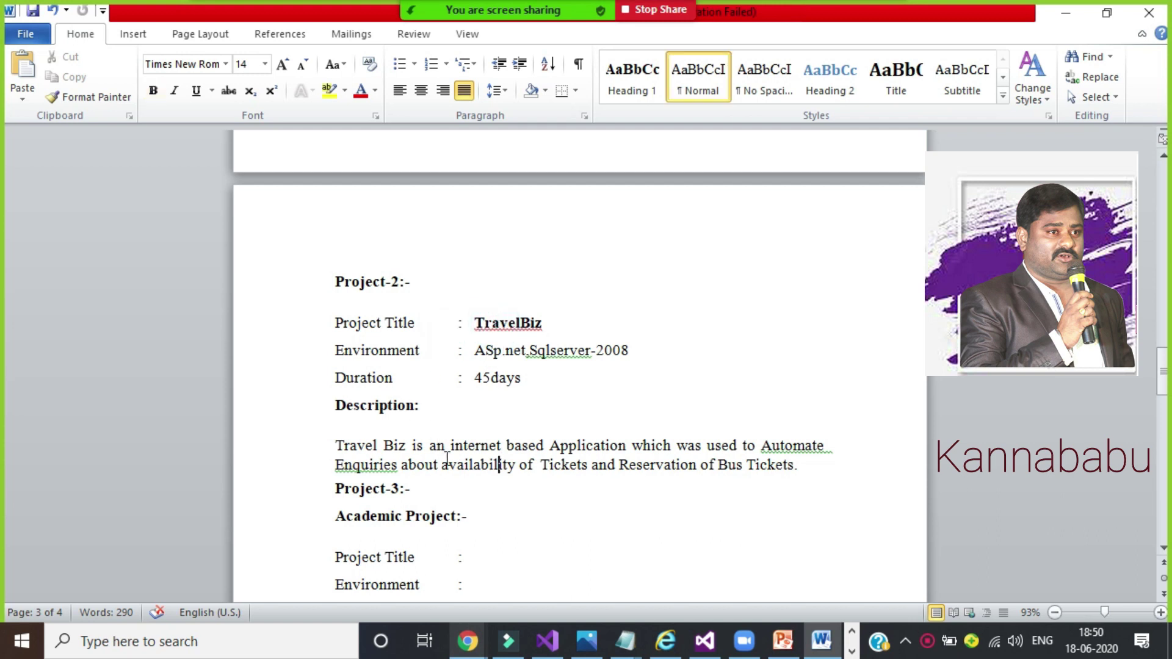
key(Down)
key(Down)
key(Down)
key(Down)
key(Down)
key(Down)
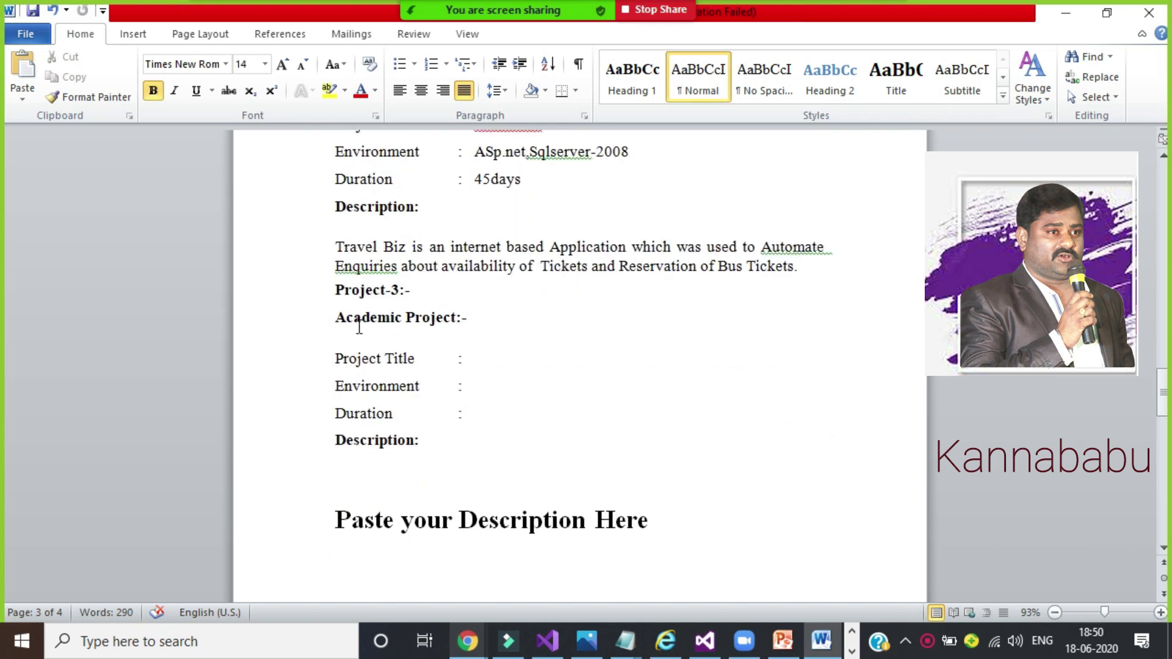
Step: Select the Academic Project block, then move past Description to page 4's Personal Information
drag(327, 315, 487, 440)
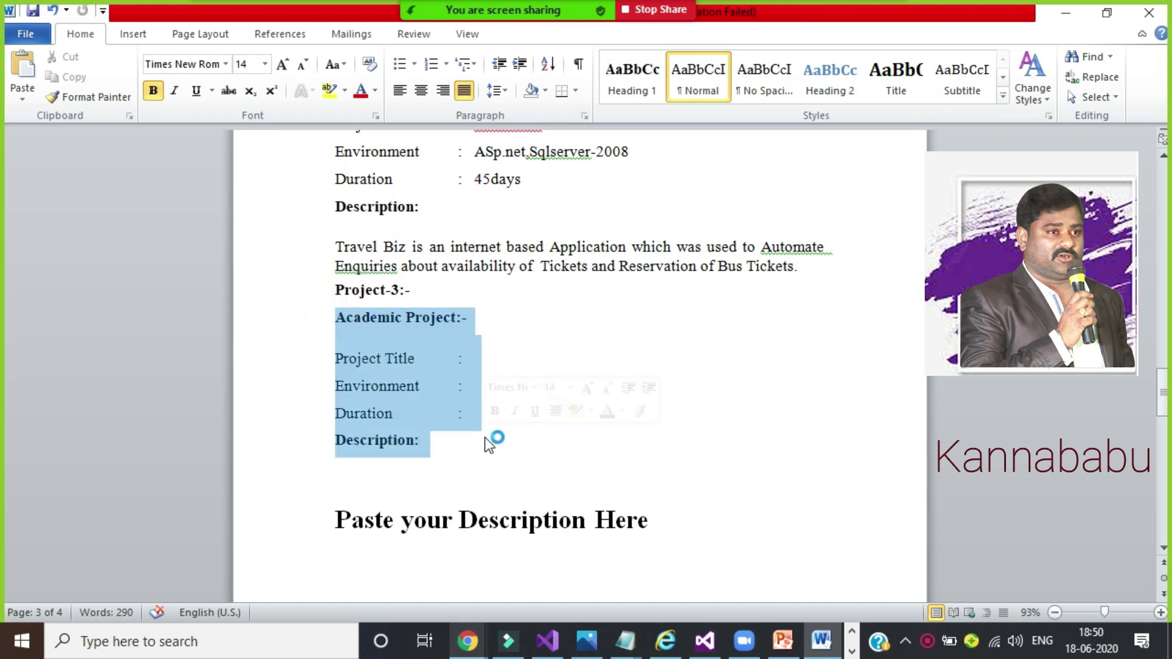
click(485, 438)
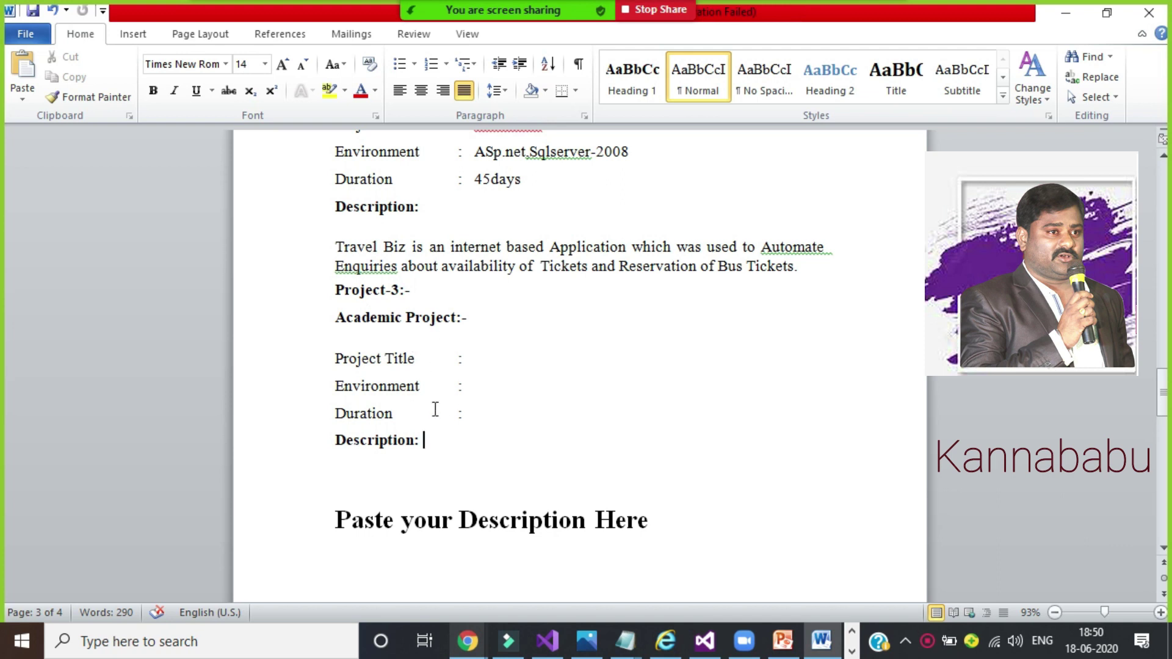
click(414, 441)
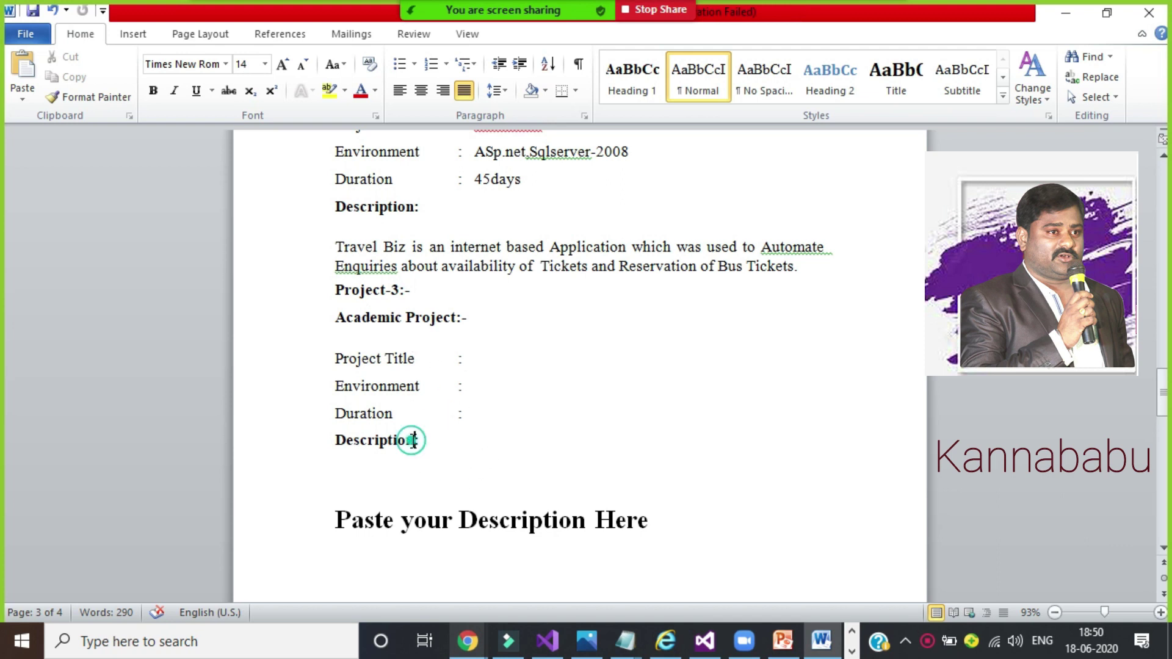
click(489, 459)
key(Down)
key(Down)
key(Down)
key(Down)
key(Down)
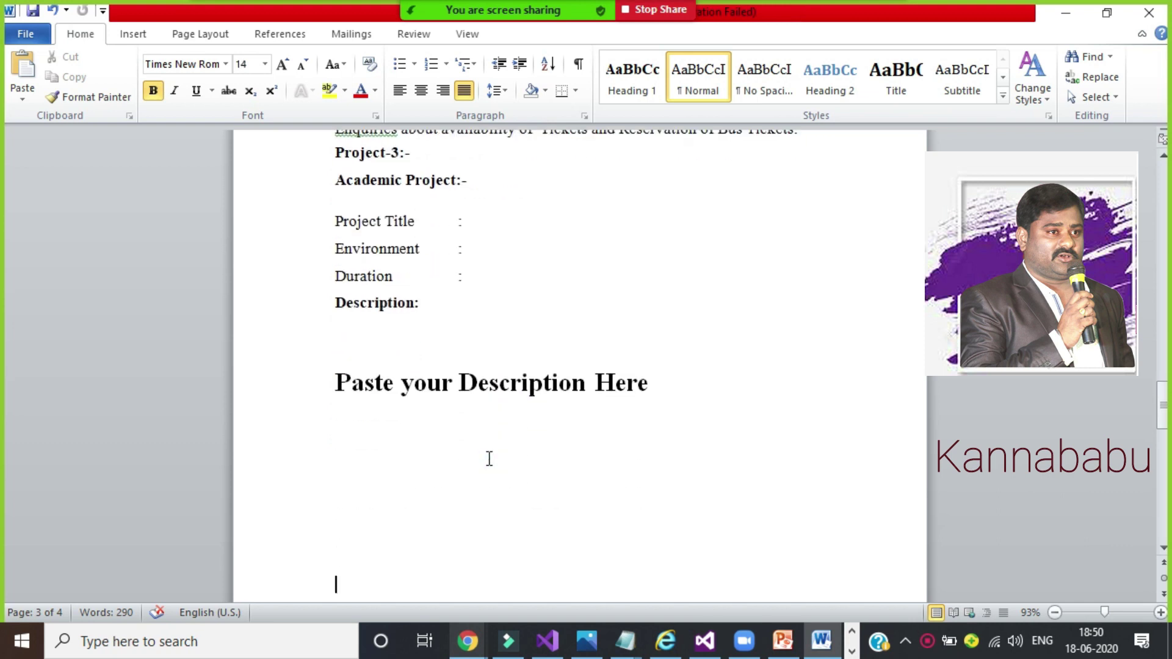
key(Down)
key(Down)
key(Down)
key(Down)
key(Down)
key(Down)
key(Down)
key(Down)
key(Down)
key(Down)
key(Down)
key(Down)
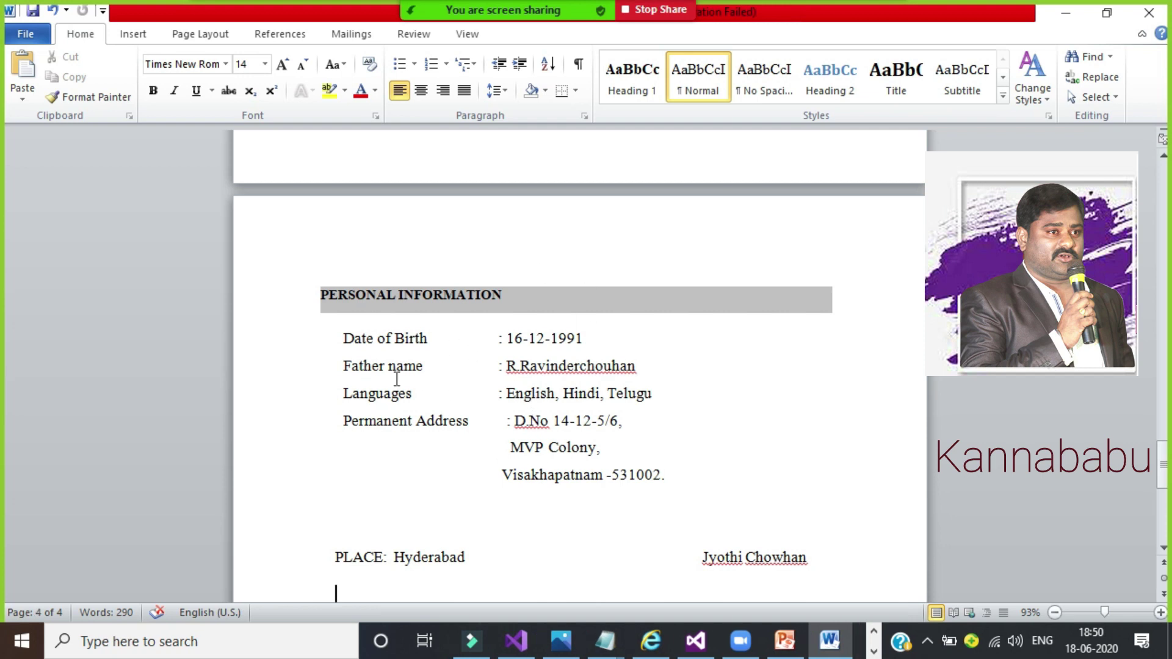
Step: Page up and down through the résumé's pages, ending at the top of page 1
click(475, 491)
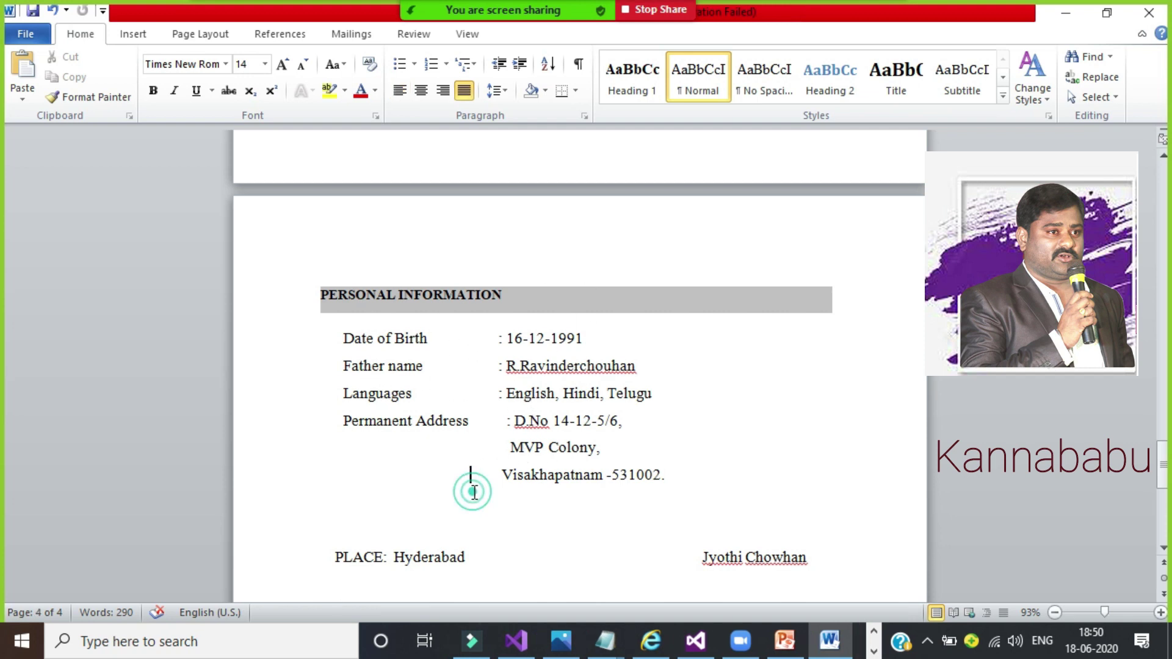
key(Page_Up)
key(Page_Up)
key(Page_Up)
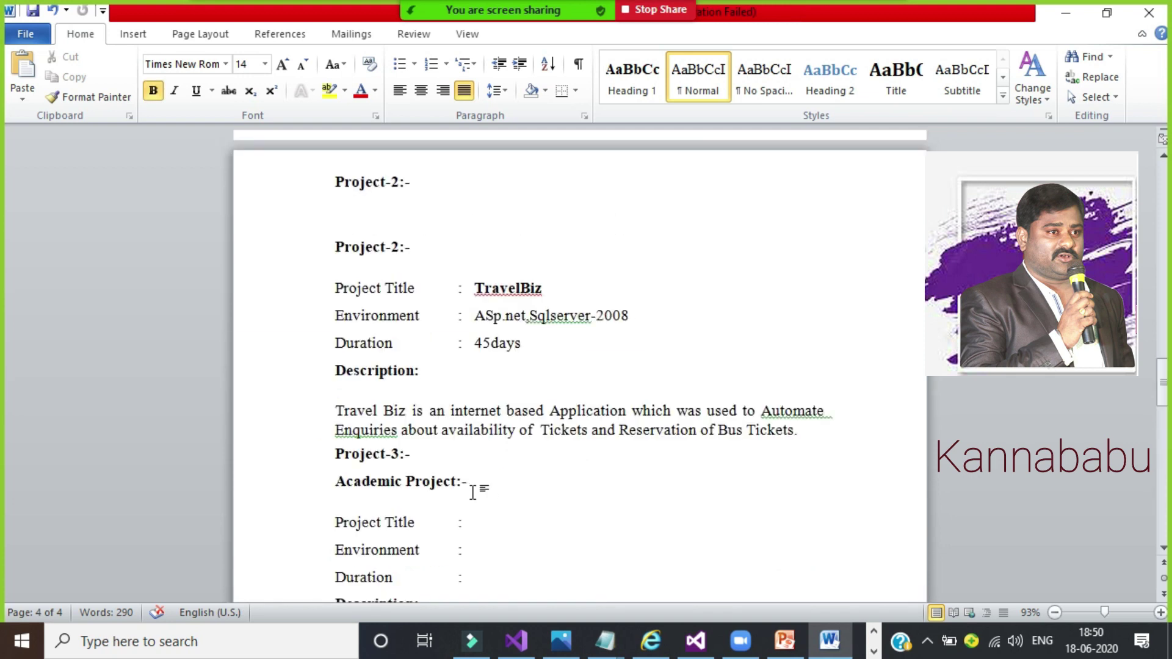
key(Page_Up)
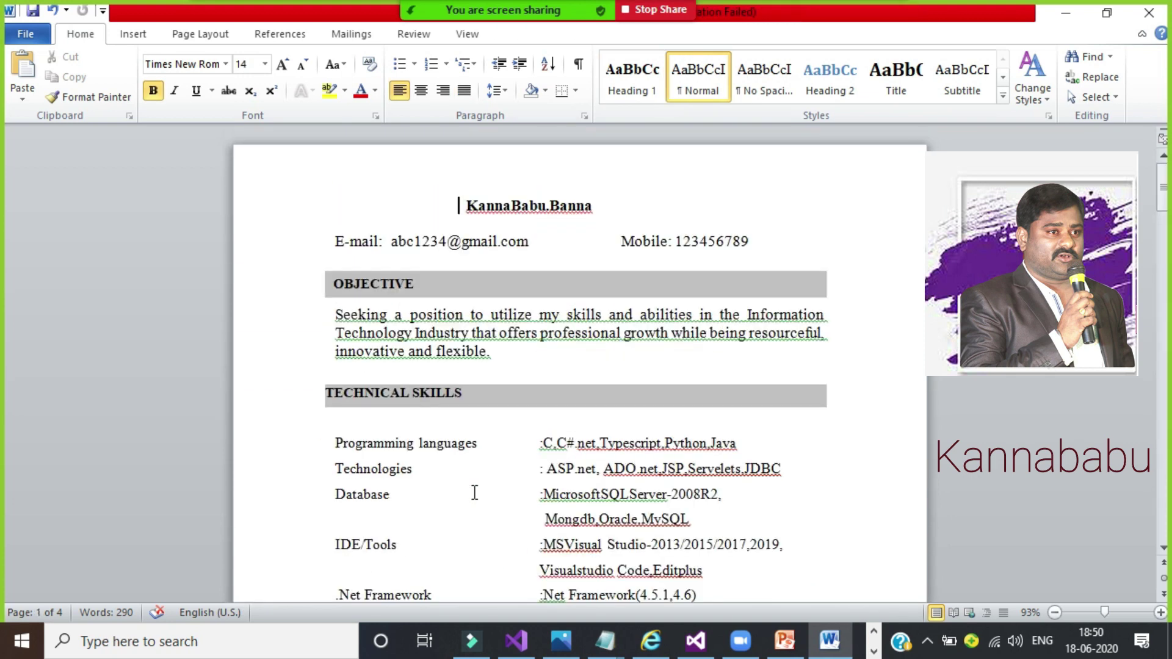
key(Page_Down)
key(Page_Down)
key(Page_Down)
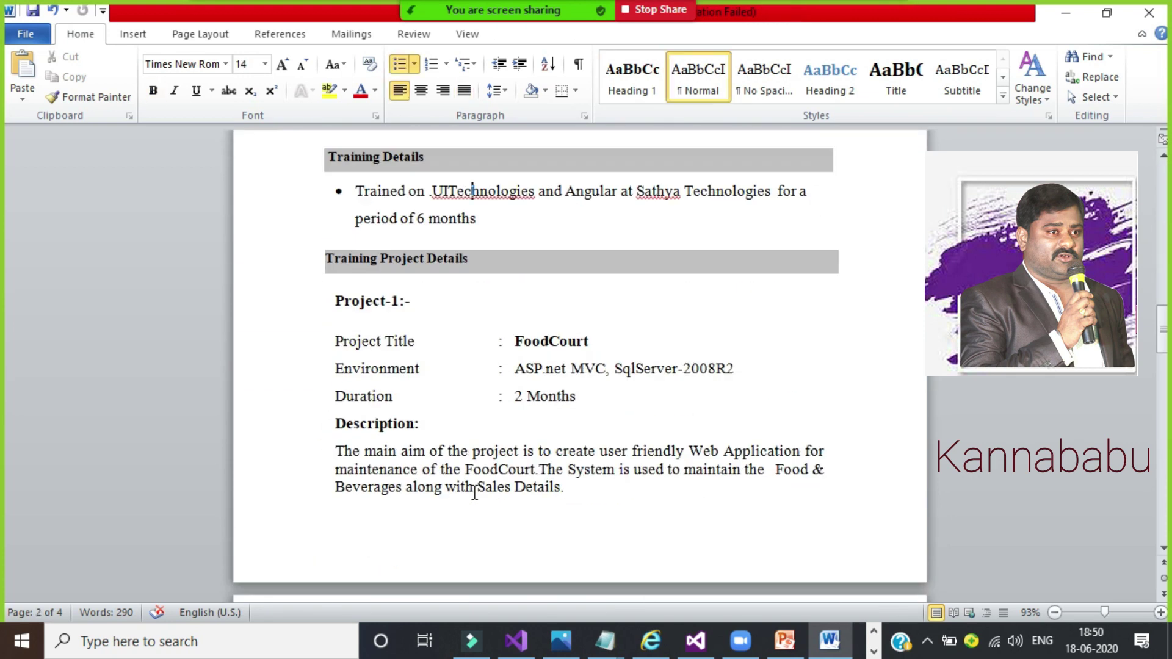
key(Page_Down)
key(Page_Down)
key(Page_Down)
key(Page_Down)
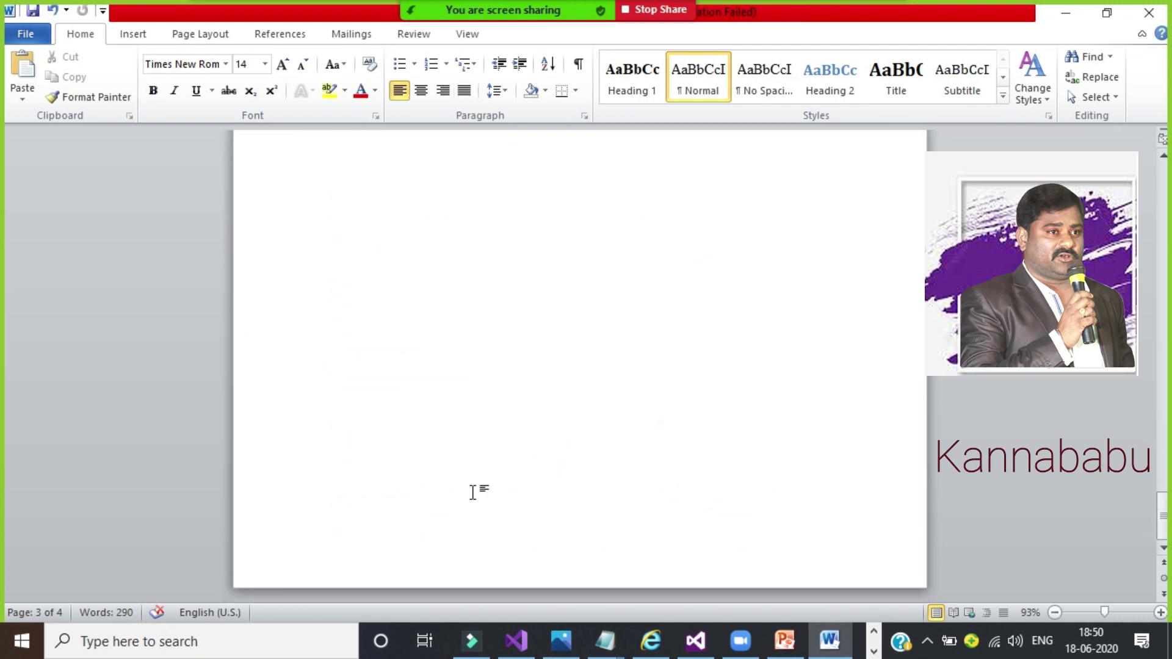
key(Page_Up)
key(Page_Up)
key(Page_Up)
key(Page_Up)
key(Page_Up)
key(Page_Up)
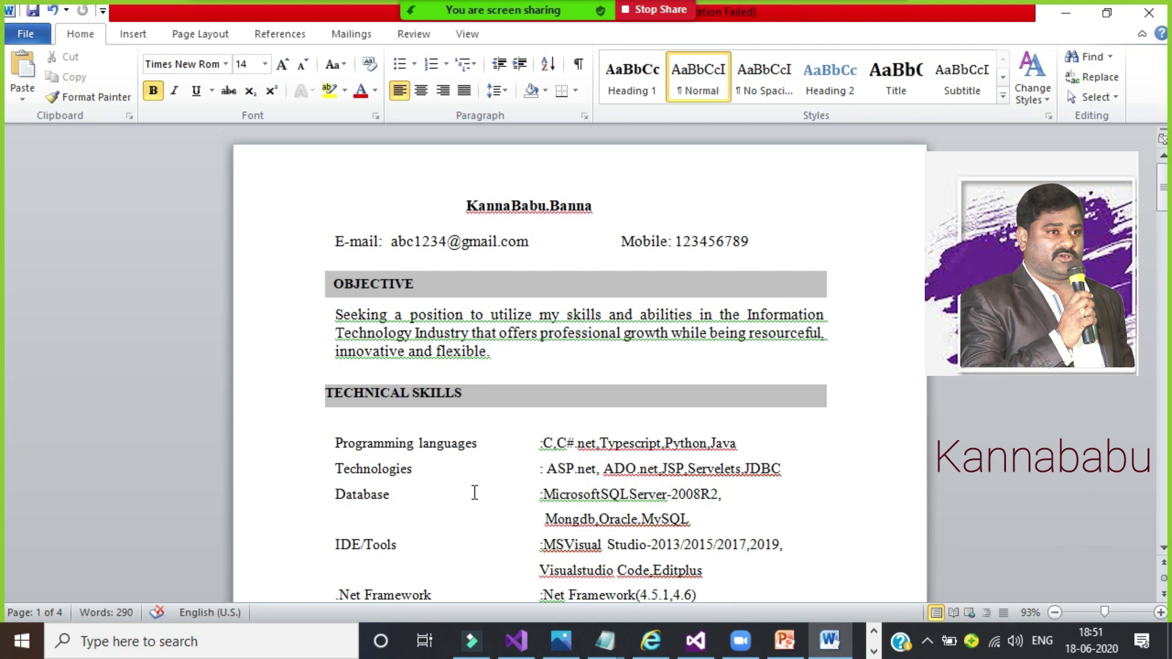
key(Page_Down)
key(Page_Up)
Step: Place the caret in the Objective paragraph and show the hidden taskbar apps
click(476, 353)
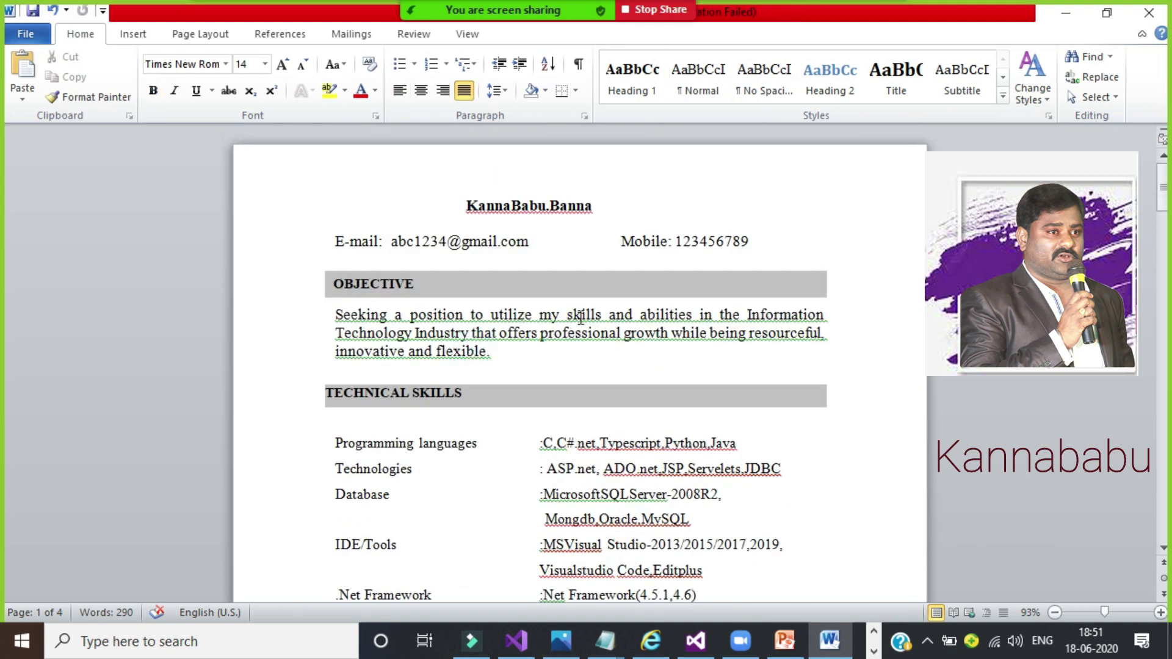
click(874, 652)
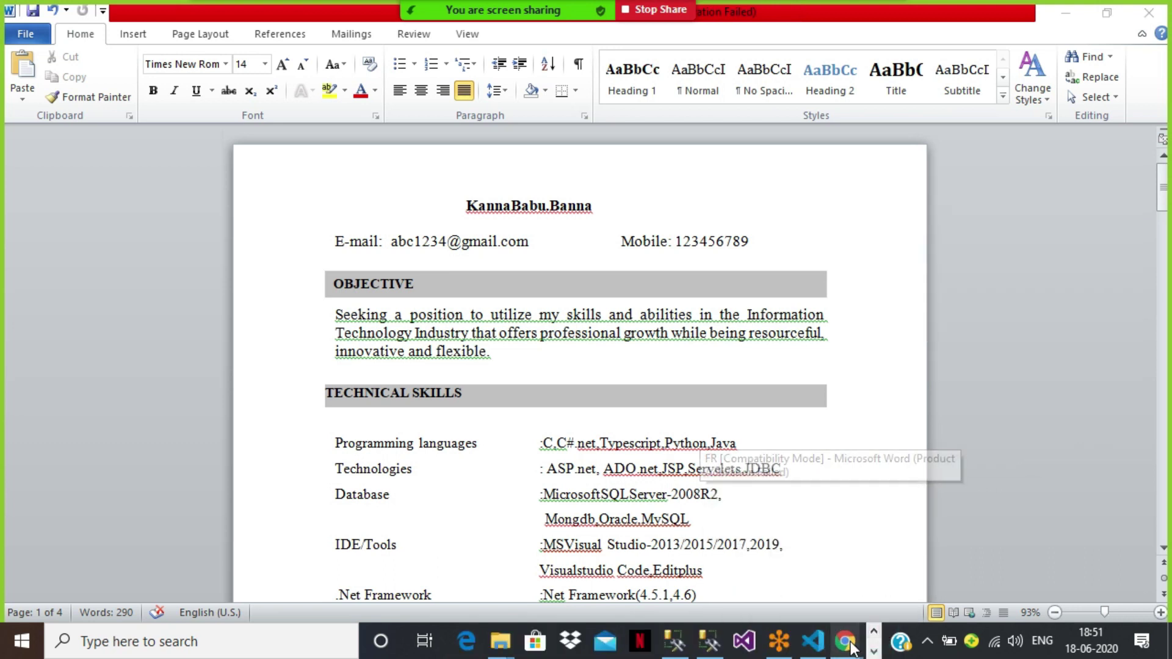
mouse_move(849, 646)
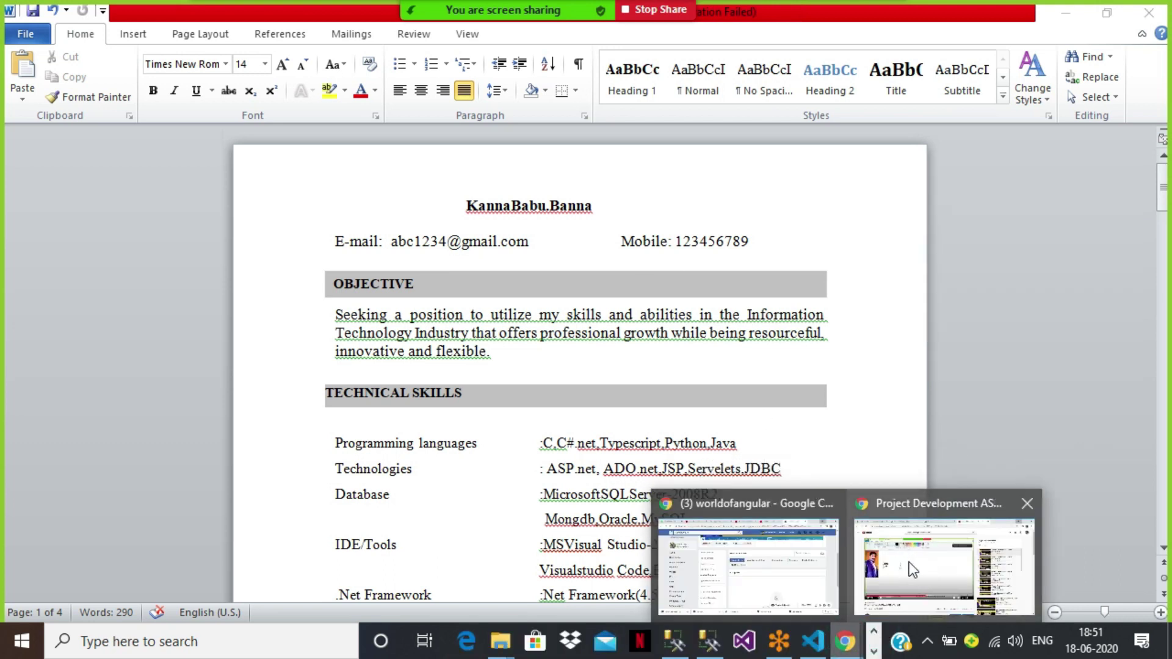
Step: Open the worldofangular Facebook group's main page in Chrome and scroll through its posts
click(765, 561)
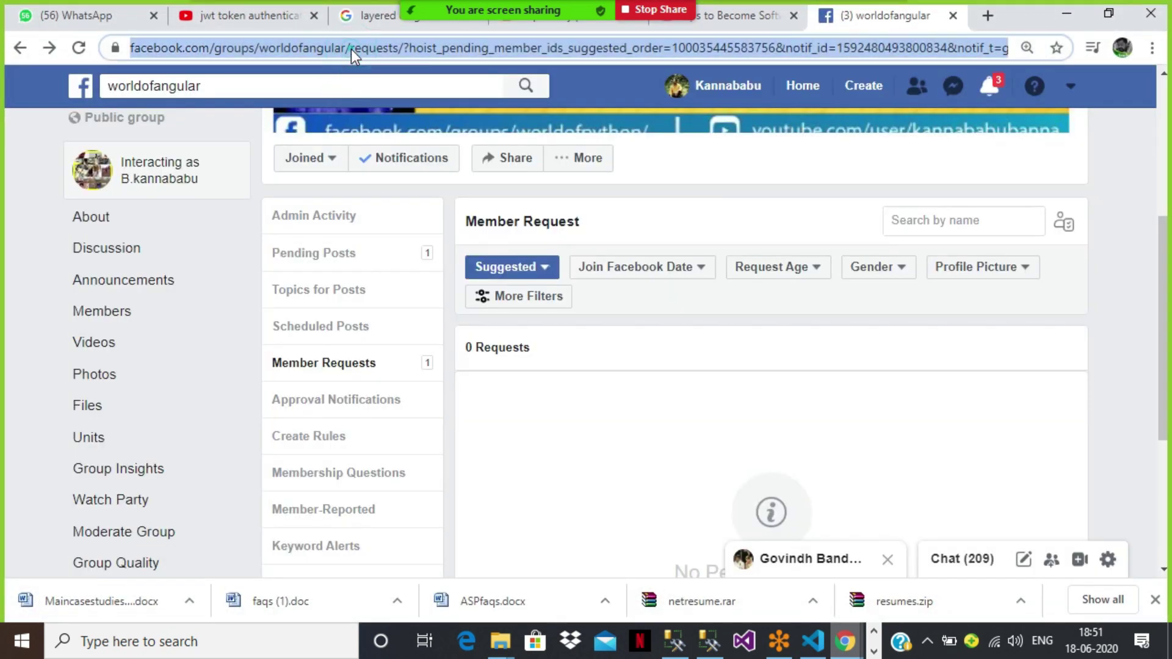
click(353, 49)
key(shift+End)
key(BackSpace)
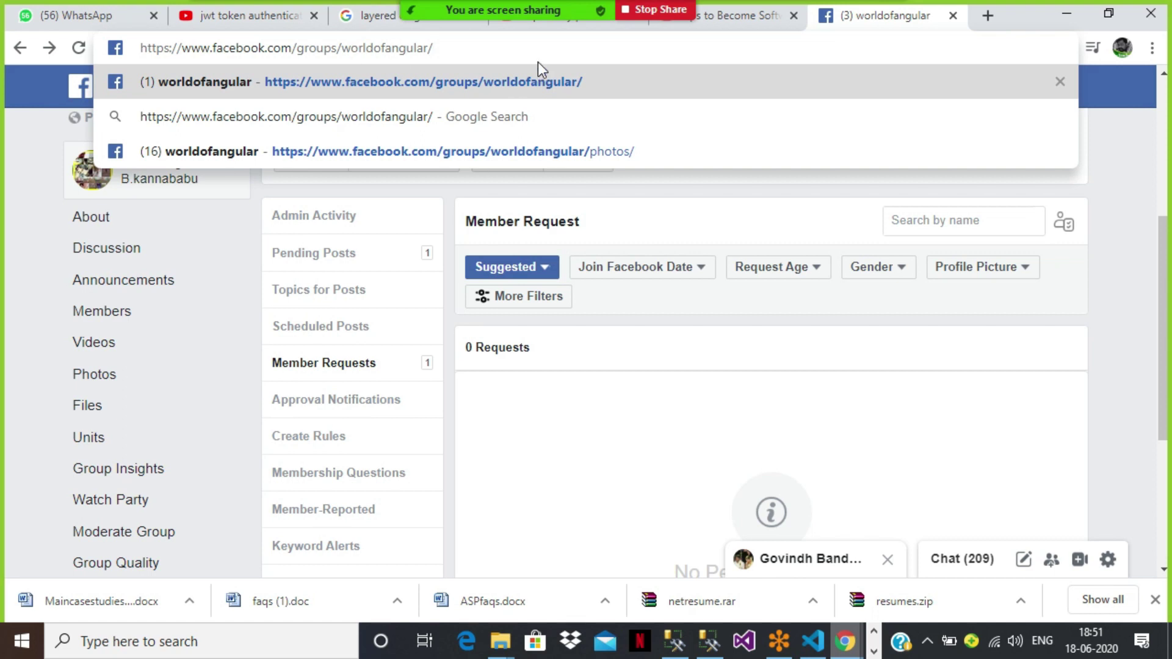
click(537, 80)
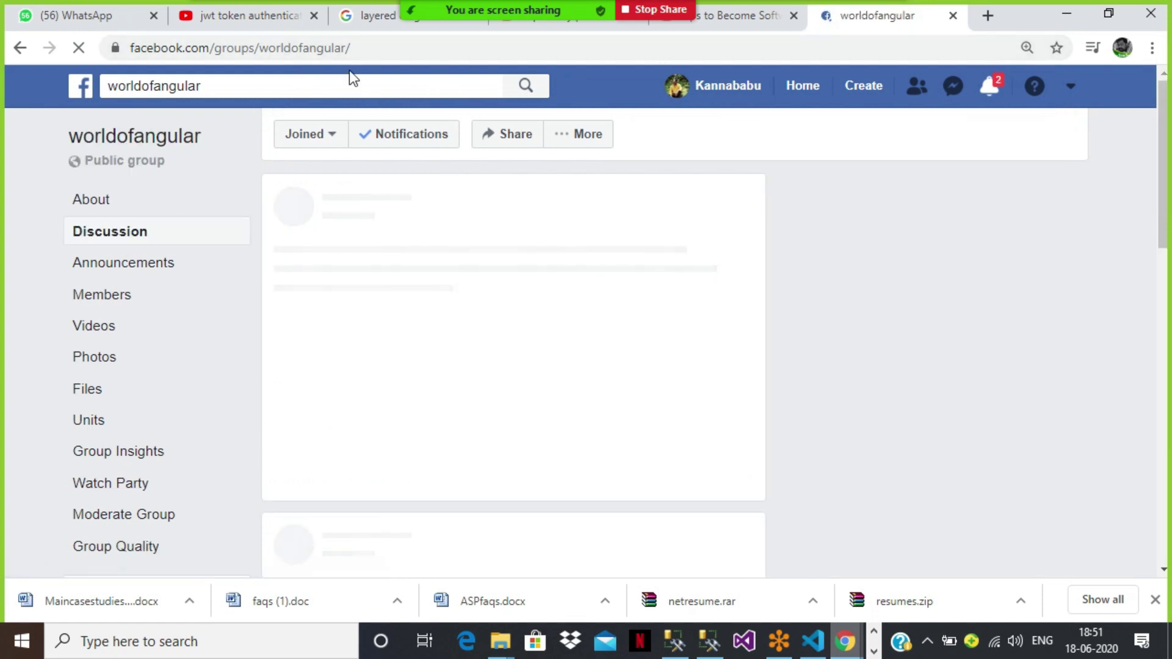
click(432, 41)
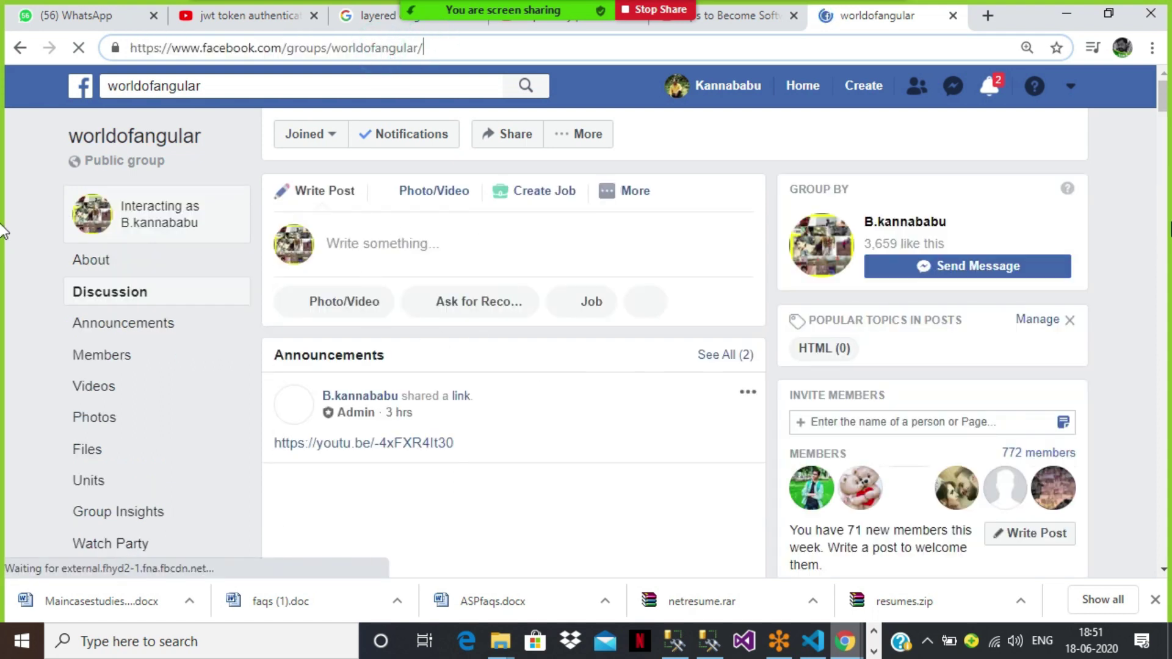
scroll(1163, 104, down, 10)
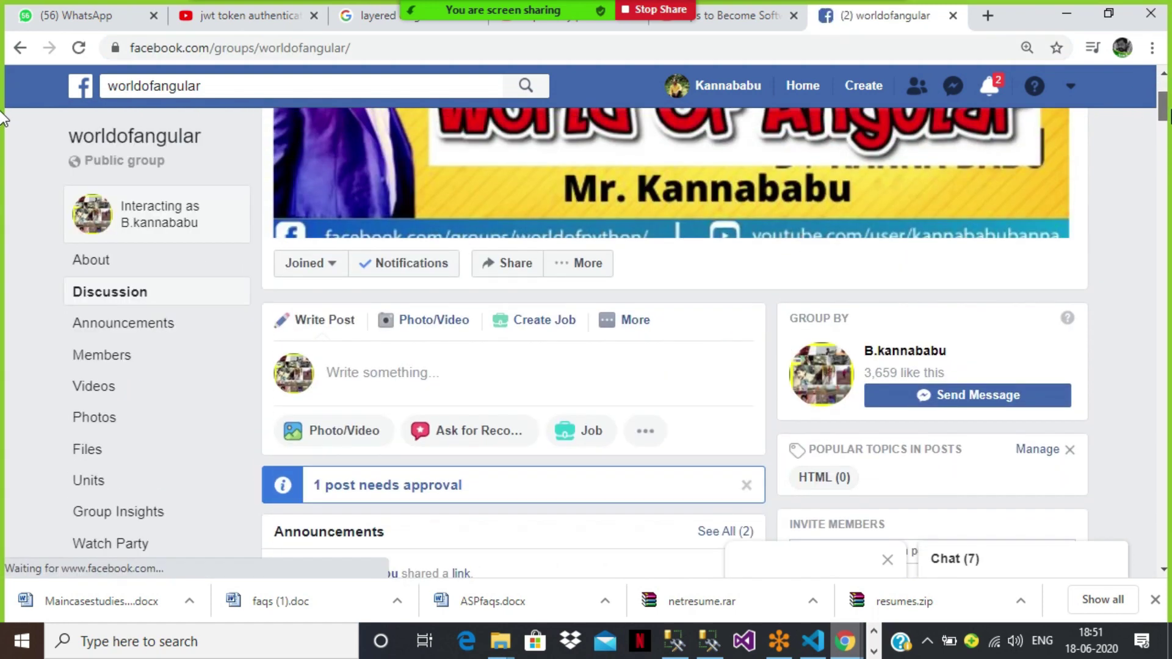
scroll(3, 232, down, 10)
scroll(3, 256, down, 10)
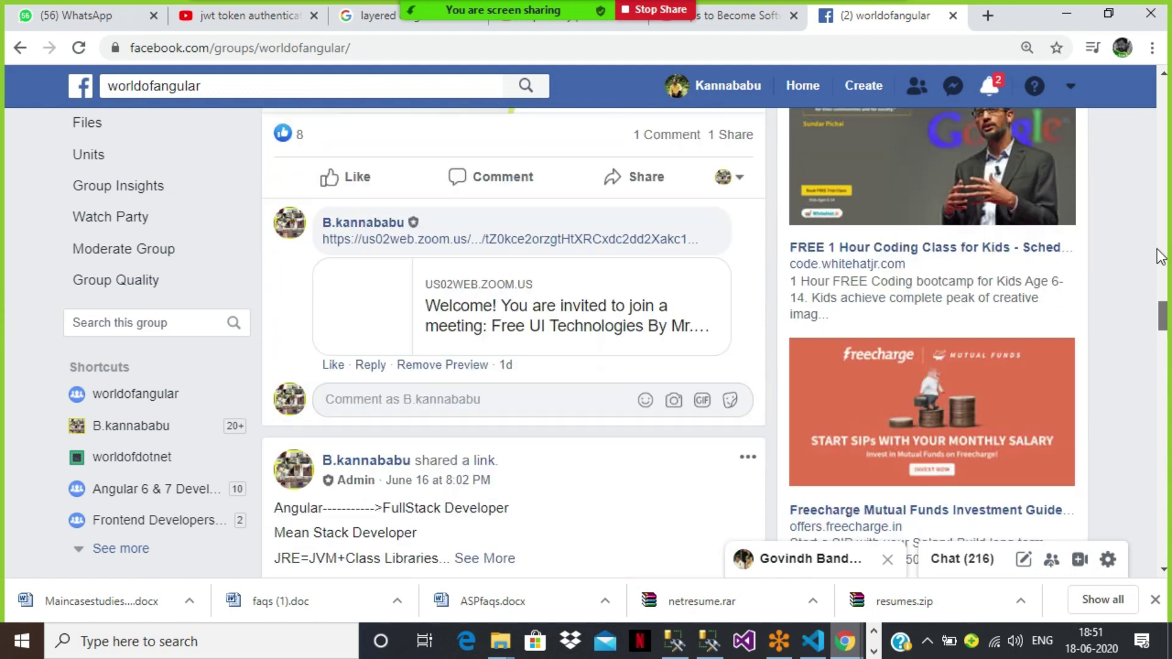
drag(1163, 315, 1163, 86)
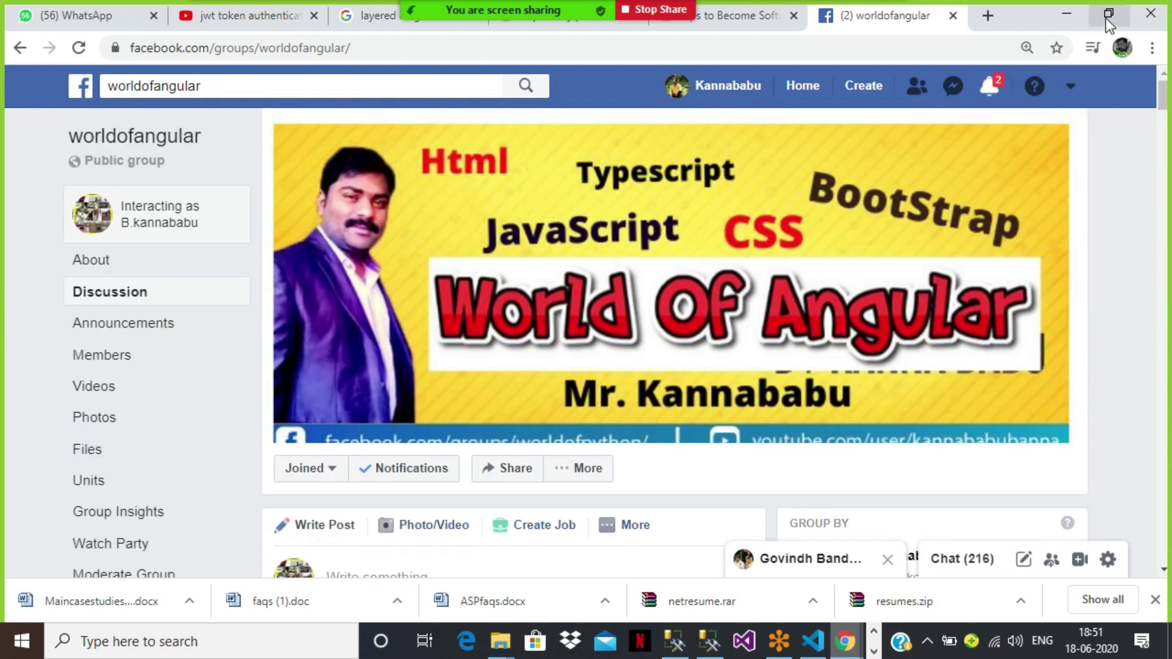
Step: Change the address to the worldofdotnet group, load it, and minimize the browser
click(378, 44)
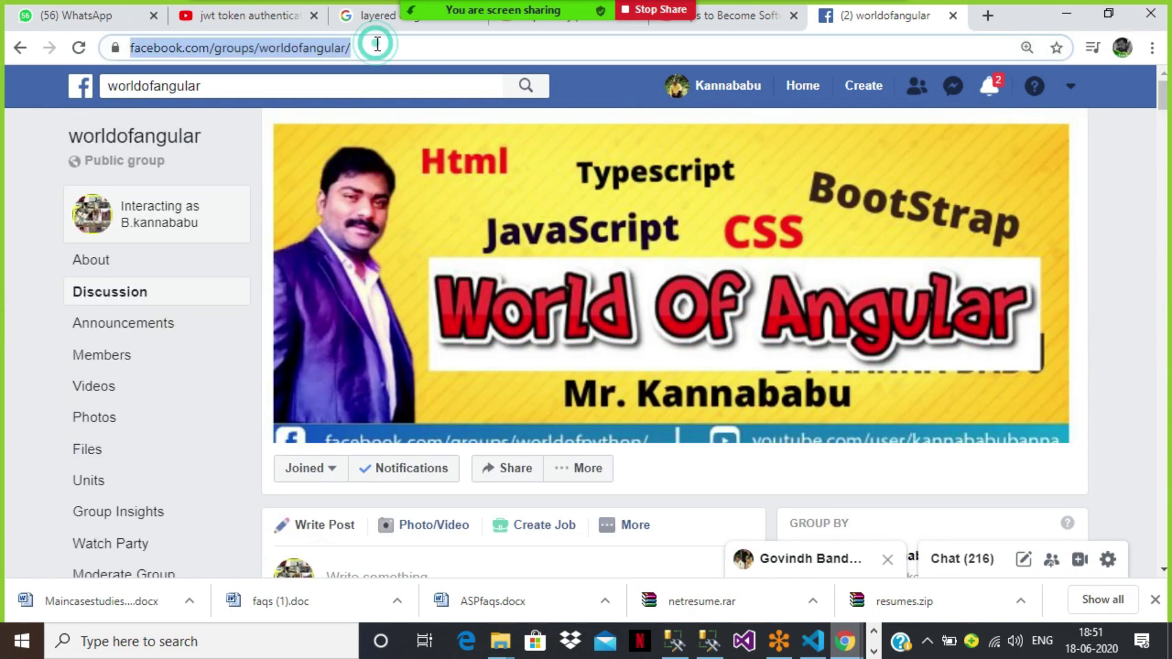
key(End)
key(BackSpace)
key(BackSpace)
key(BackSpace)
key(BackSpace)
key(BackSpace)
key(BackSpace)
key(BackSpace)
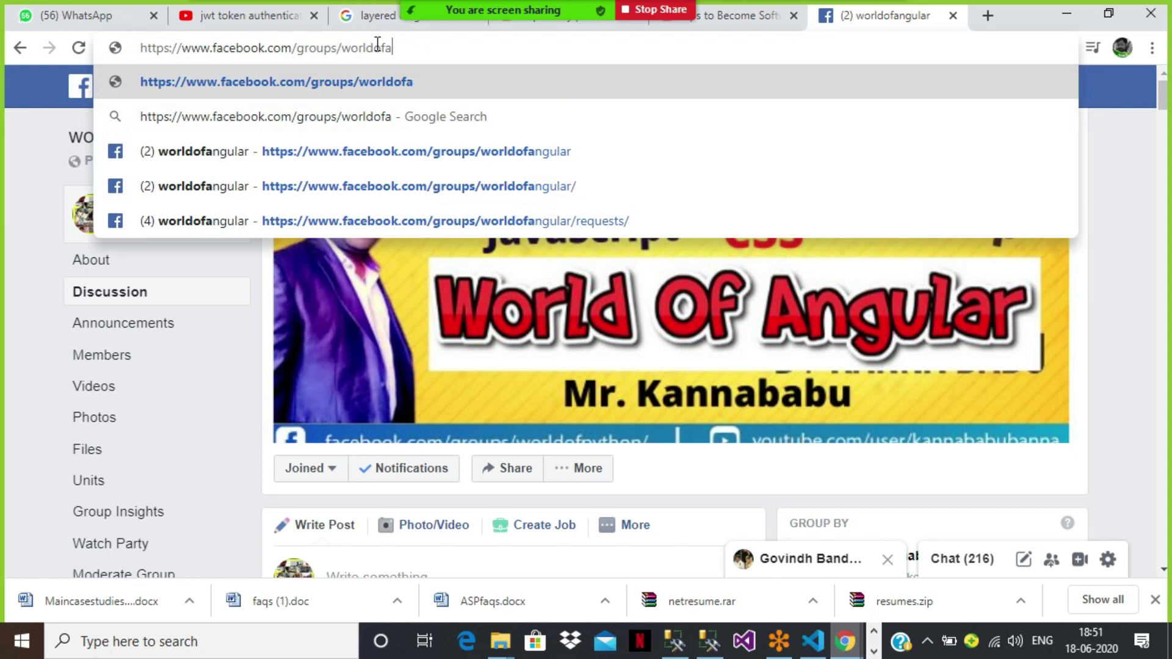
key(BackSpace)
text(dotnet)
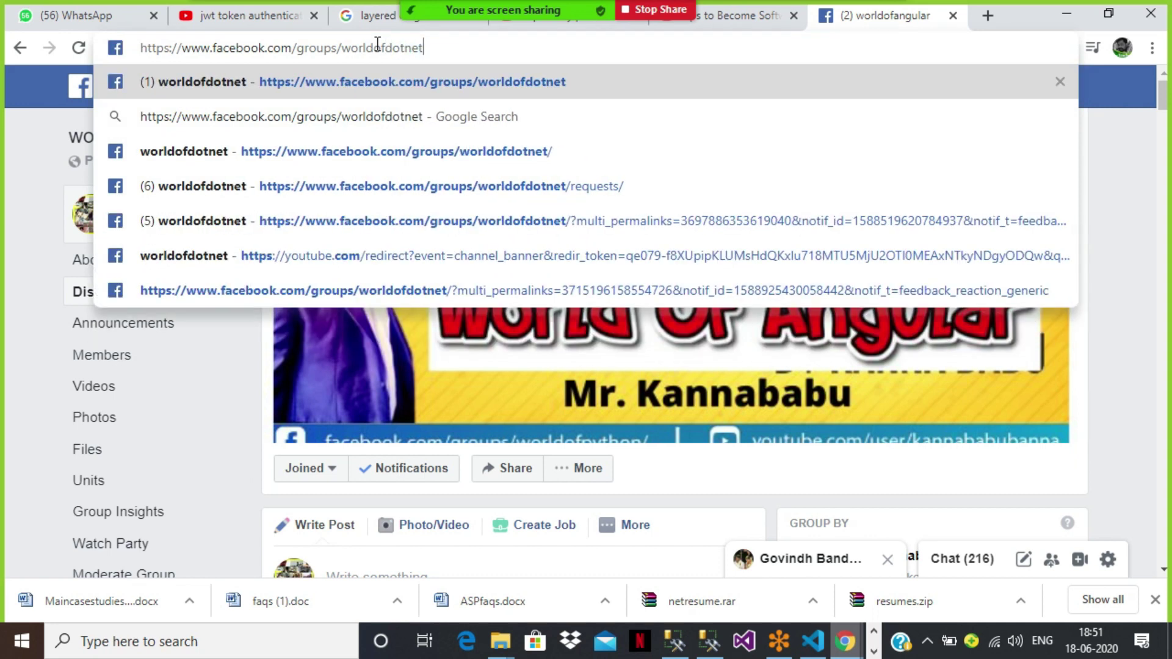
key(Return)
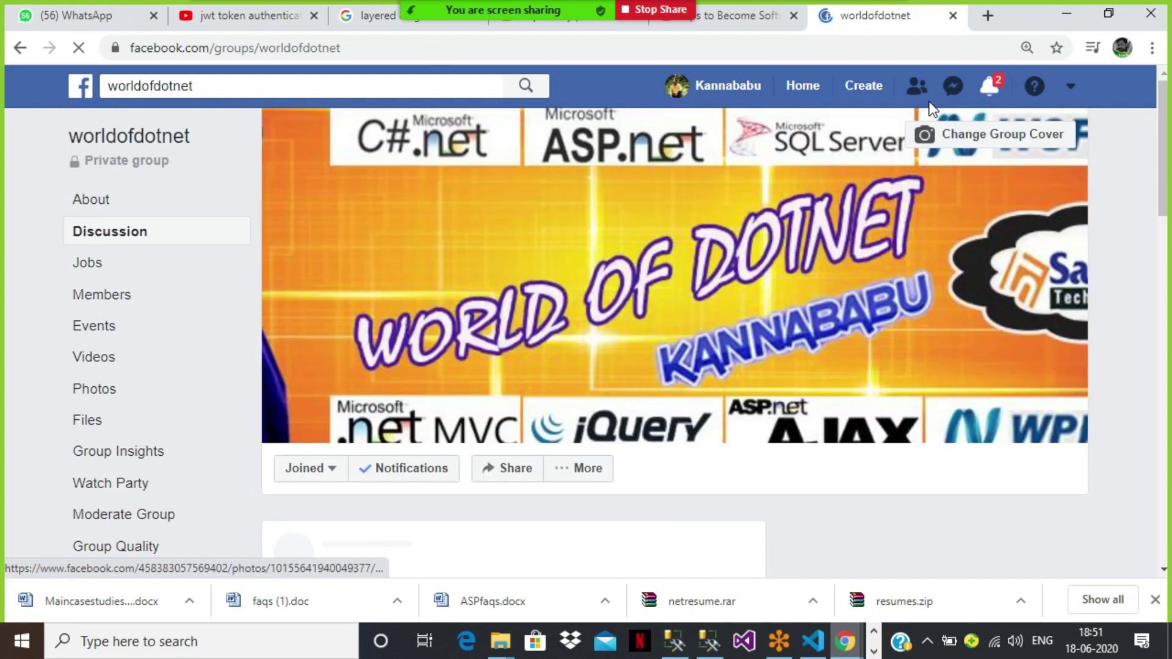
click(1057, 2)
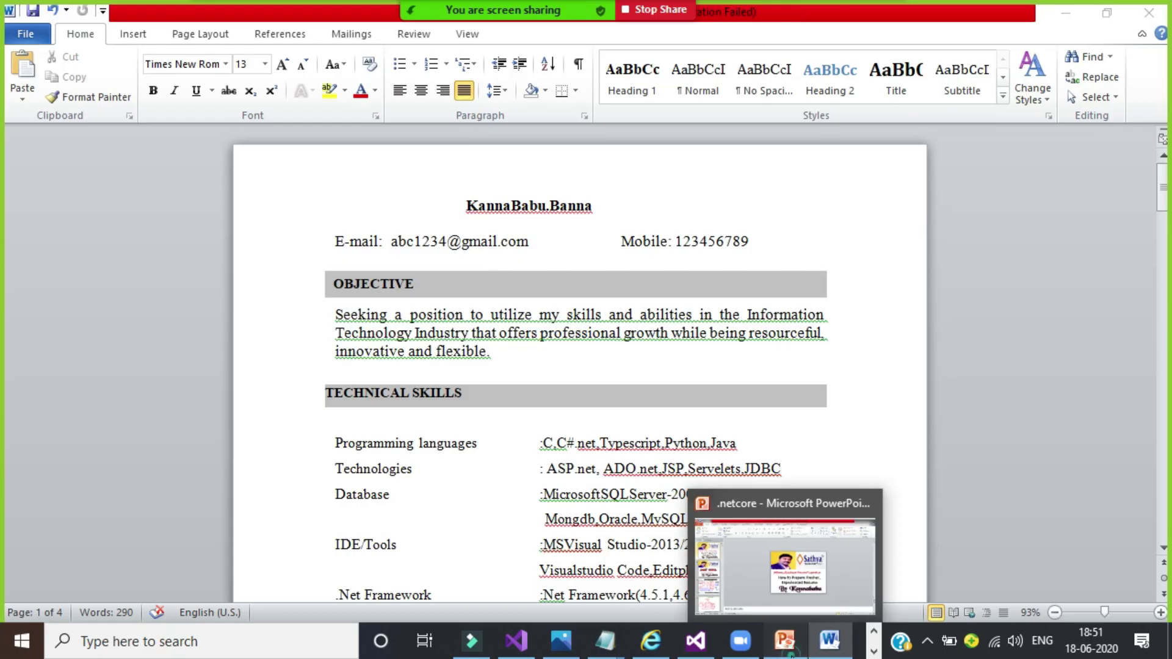
Step: Bring the 'Software Developer Resume Preparation' title slide in PowerPoint to the front
click(788, 648)
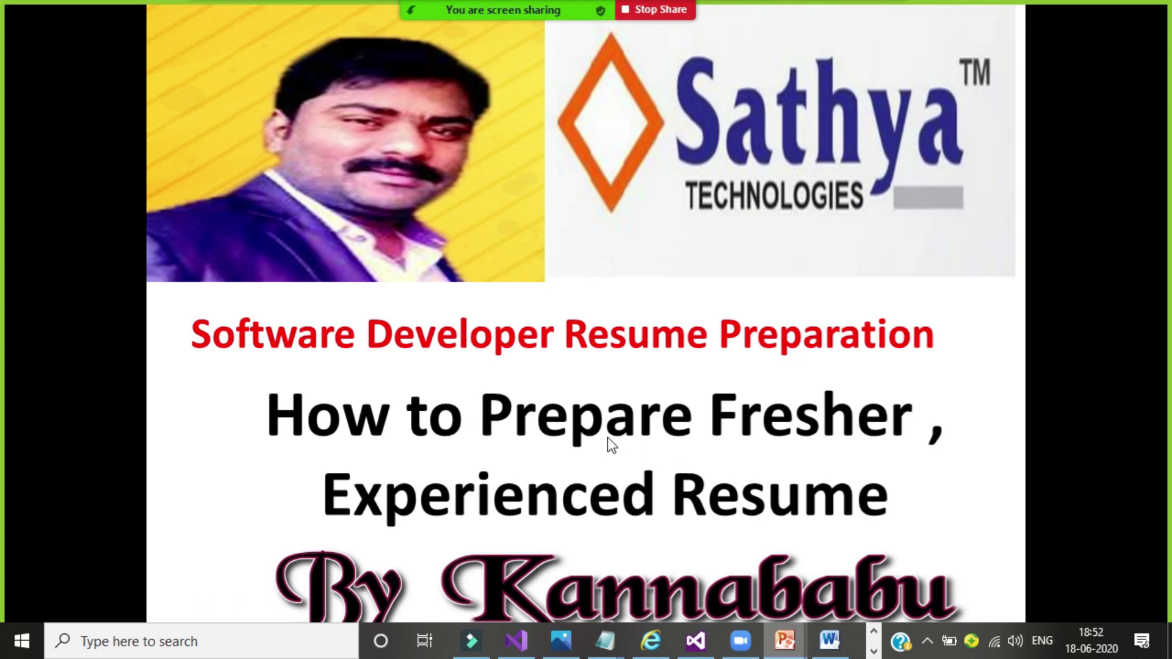
mouse_move(518, 1)
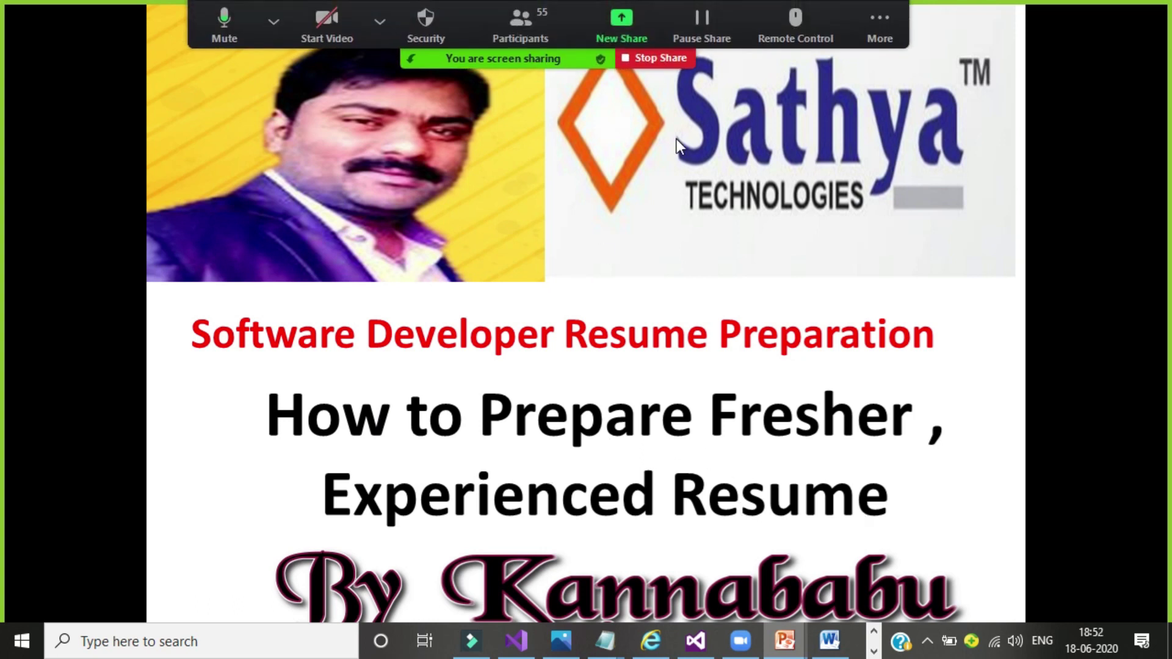